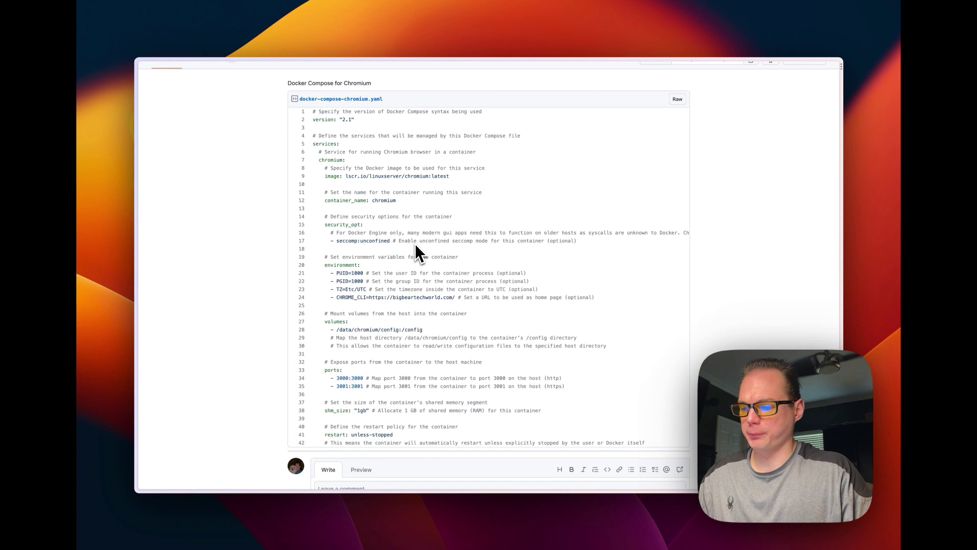
{"action": "scroll", "coordinate": [382, 235], "scroll_direction": "up", "scroll_amount": 3}
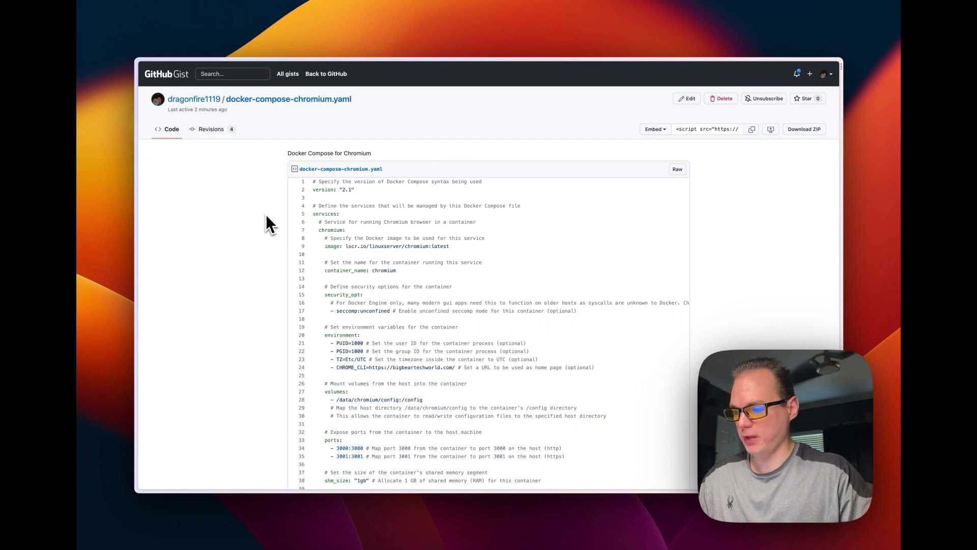
{"action": "scroll", "coordinate": [265, 215], "scroll_direction": "down", "scroll_amount": 1}
{"action": "scroll", "coordinate": [334, 184], "scroll_direction": "down", "scroll_amount": 1}
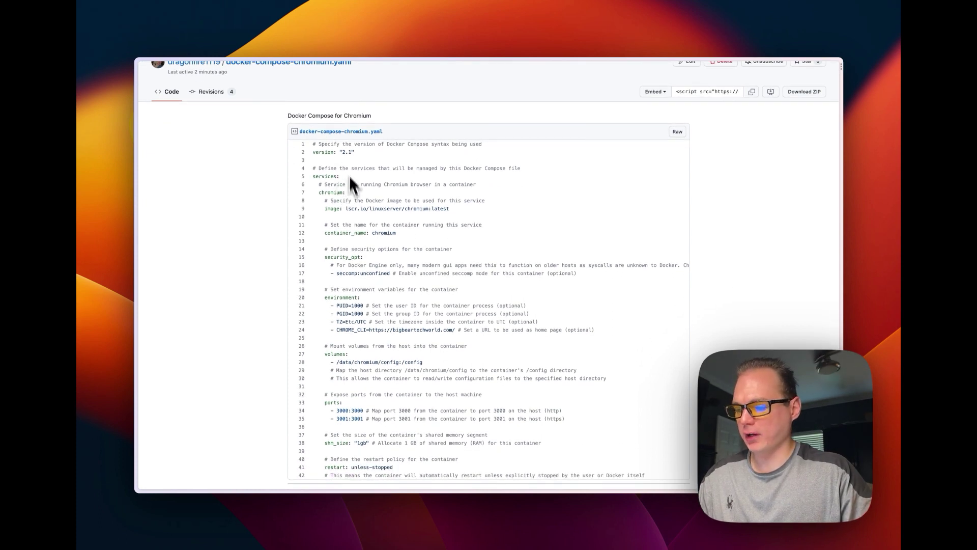
{"action": "scroll", "coordinate": [361, 304], "scroll_direction": "down", "scroll_amount": 1}
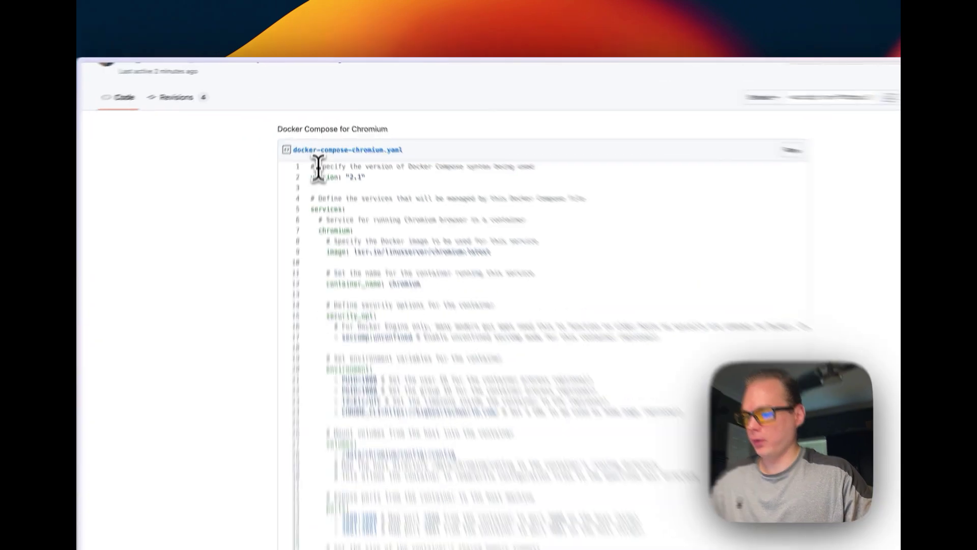
{"action": "left_click_drag", "start_coordinate": [318, 139], "coordinate": [509, 141]}
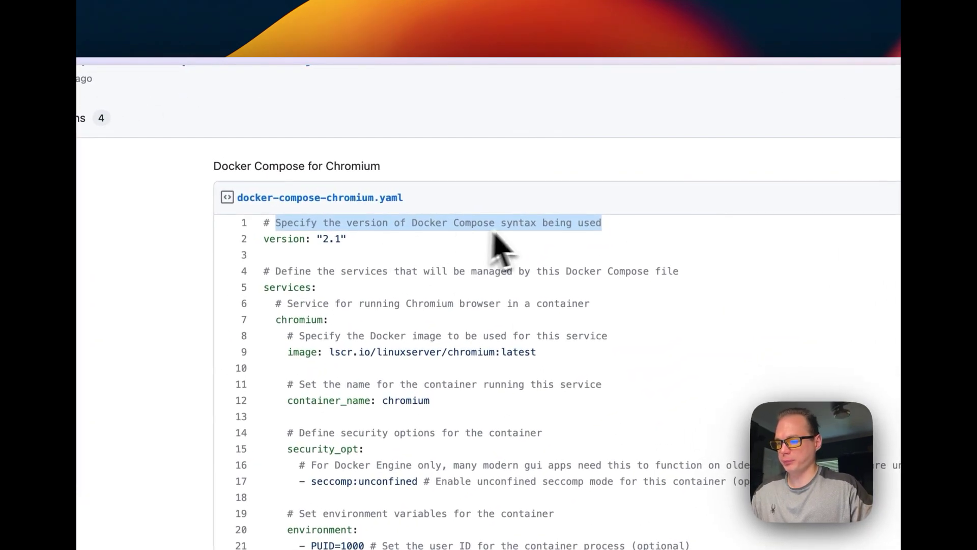
{"action": "scroll", "coordinate": [357, 269], "scroll_direction": "left", "scroll_amount": 2}
{"action": "scroll", "coordinate": [346, 258], "scroll_direction": "left", "scroll_amount": 1}
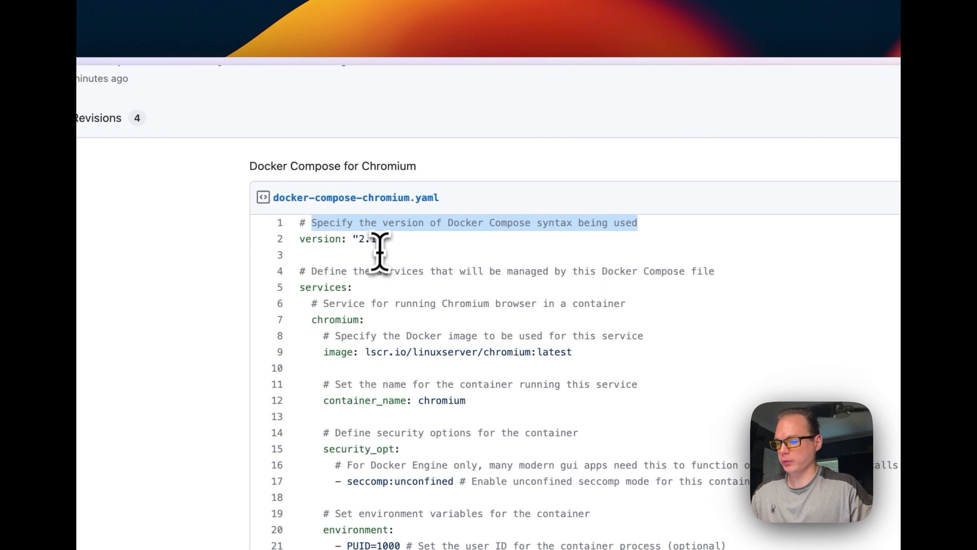
{"action": "left_click_drag", "start_coordinate": [312, 272], "coordinate": [696, 275]}
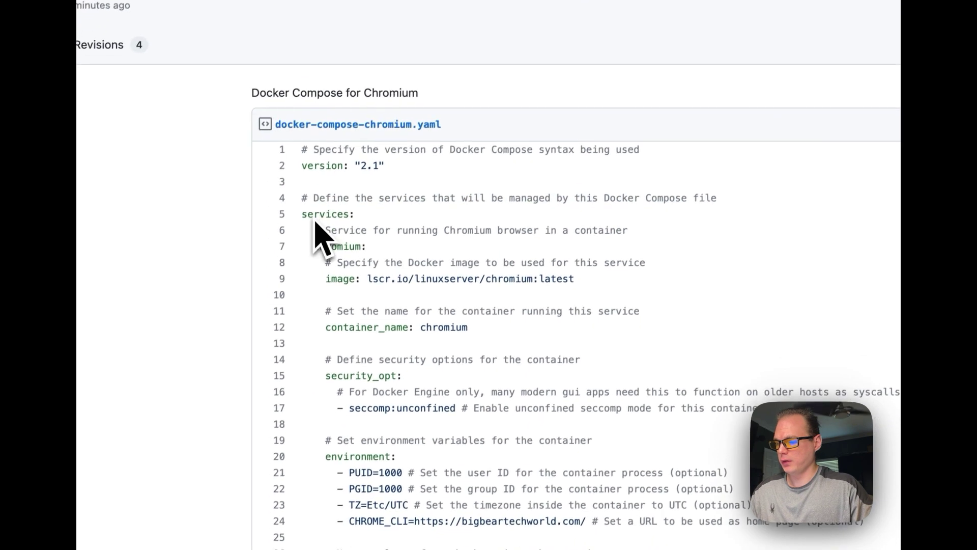
{"action": "double_click", "coordinate": [301, 312]}
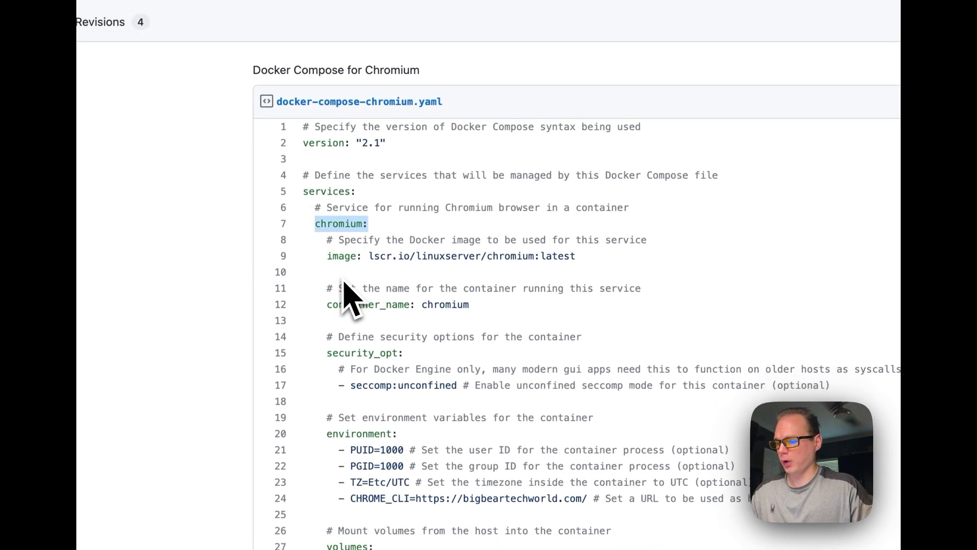
{"action": "left_click_drag", "start_coordinate": [327, 278], "coordinate": [574, 277]}
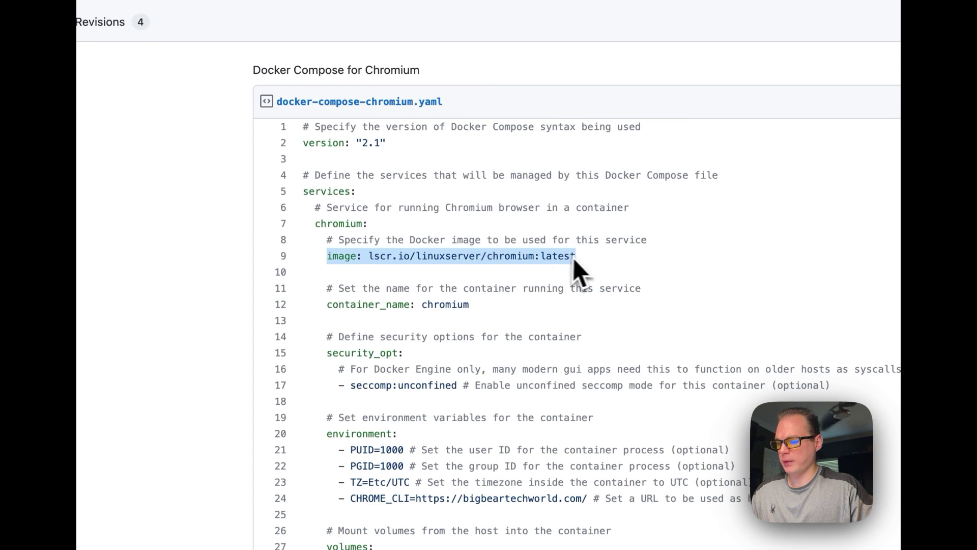
{"action": "double_click", "coordinate": [438, 257]}
{"action": "double_click", "coordinate": [506, 257]}
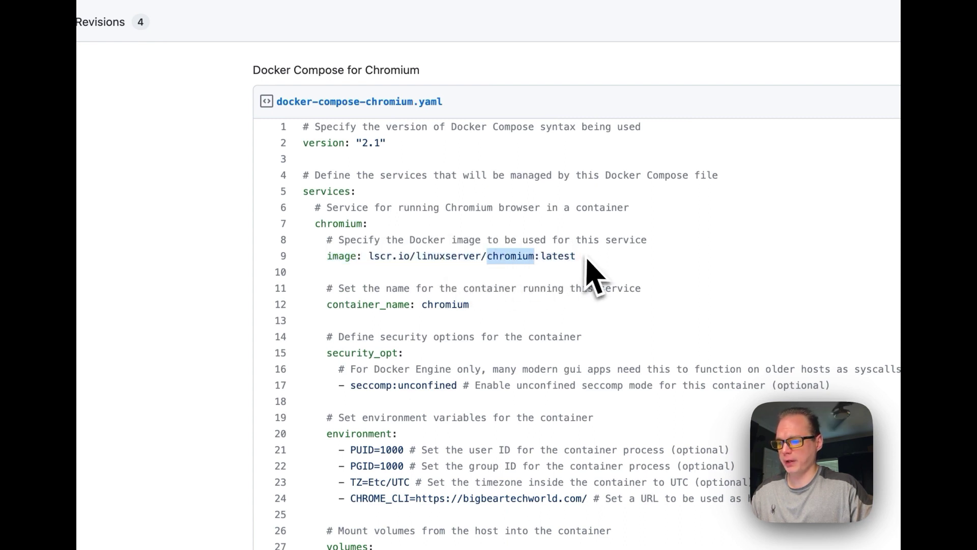
{"action": "double_click", "coordinate": [558, 256]}
{"action": "scroll", "coordinate": [558, 257], "scroll_direction": "down", "scroll_amount": 1}
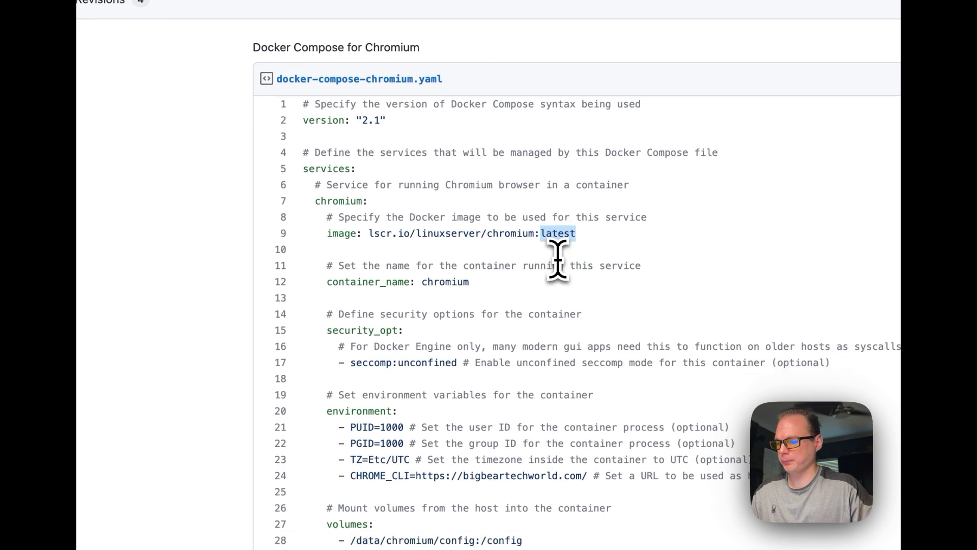
{"action": "left_click_drag", "start_coordinate": [338, 250], "coordinate": [651, 250]}
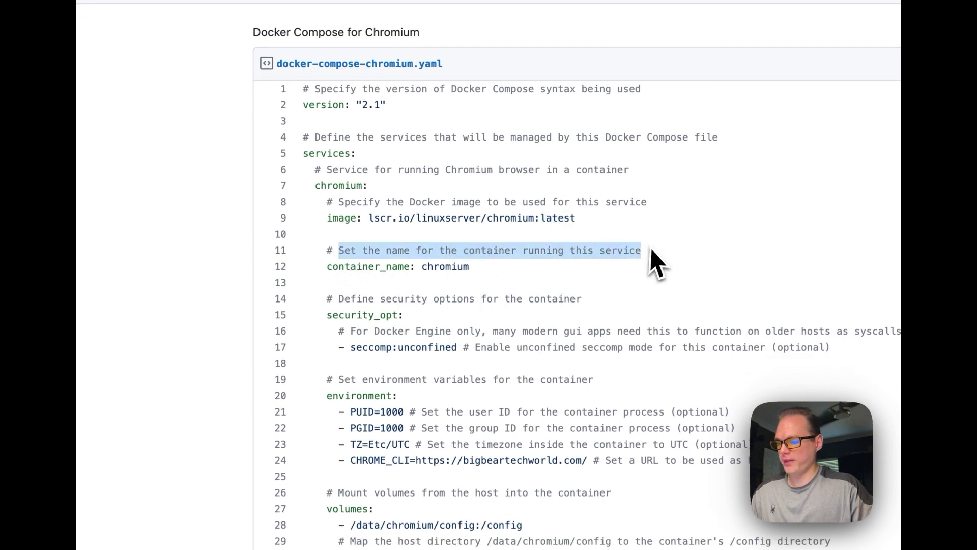
{"action": "left_click", "coordinate": [526, 269]}
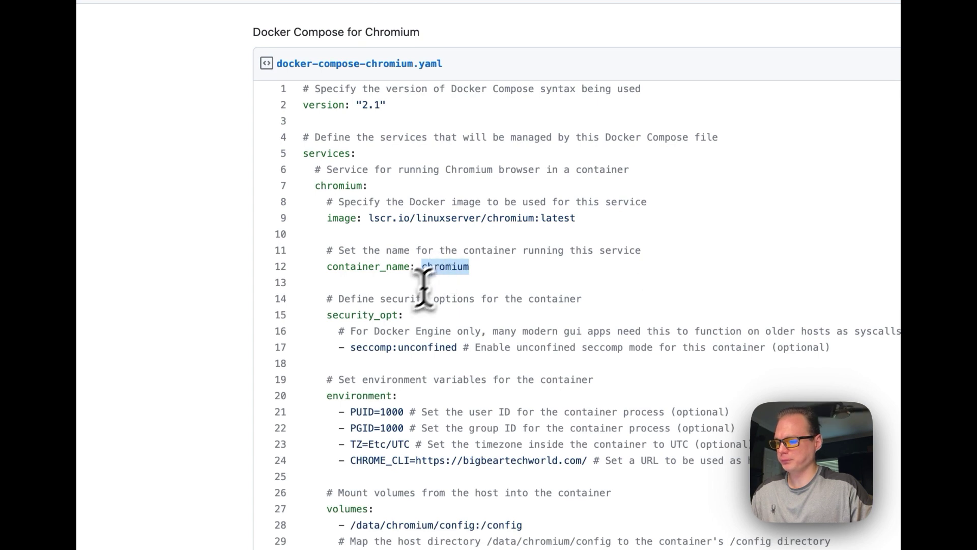
{"action": "left_click_drag", "start_coordinate": [339, 299], "coordinate": [581, 301]}
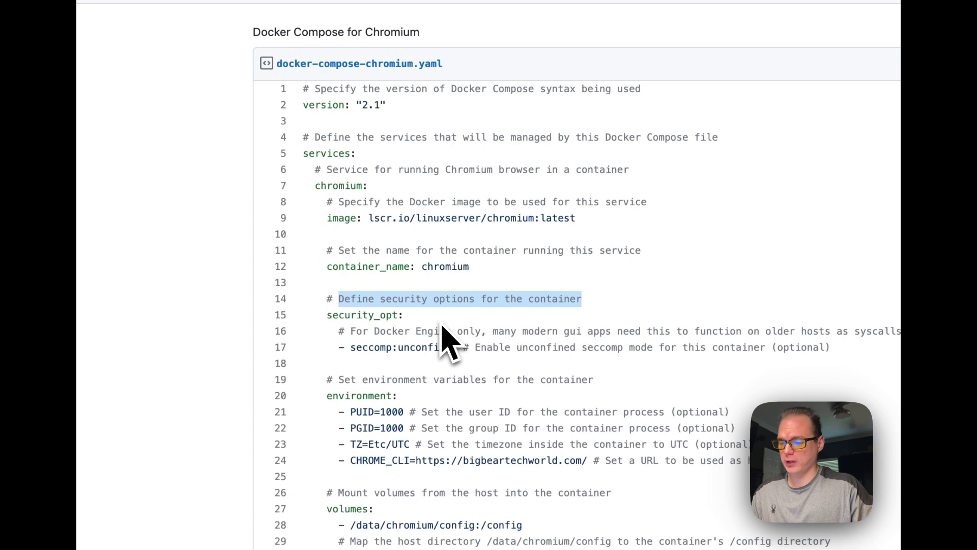
{"action": "scroll", "coordinate": [496, 336], "scroll_direction": "right", "scroll_amount": 10}
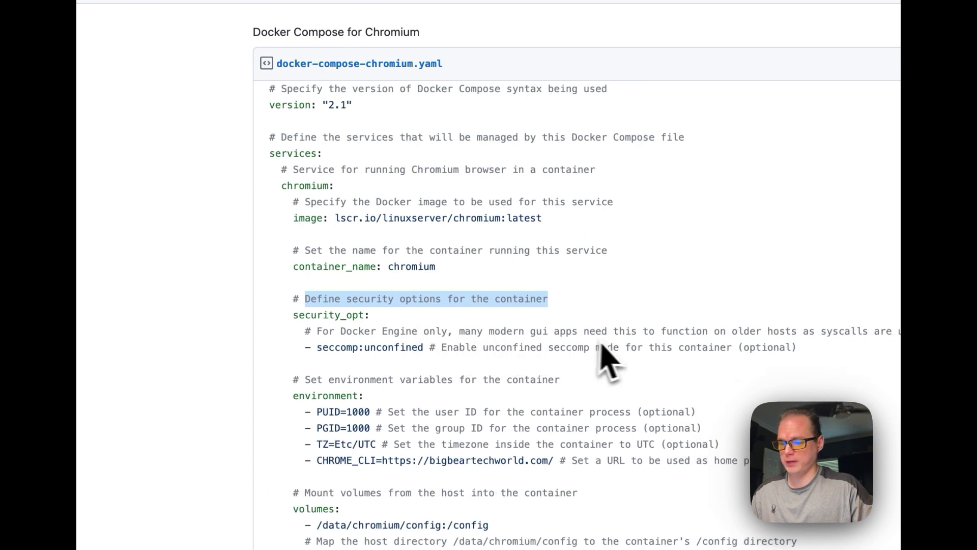
{"action": "scroll", "coordinate": [618, 349], "scroll_direction": "down", "scroll_amount": 3}
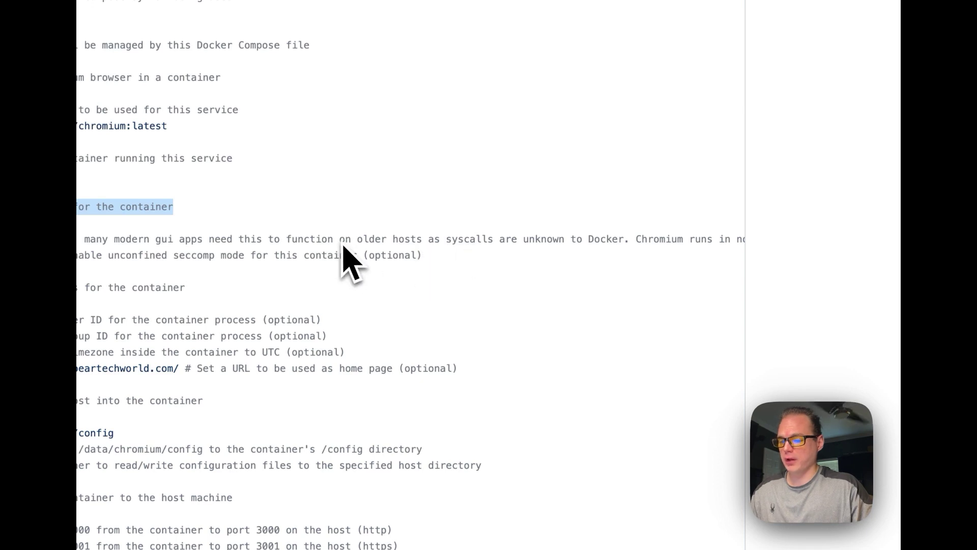
{"action": "scroll", "coordinate": [559, 274], "scroll_direction": "right", "scroll_amount": 3}
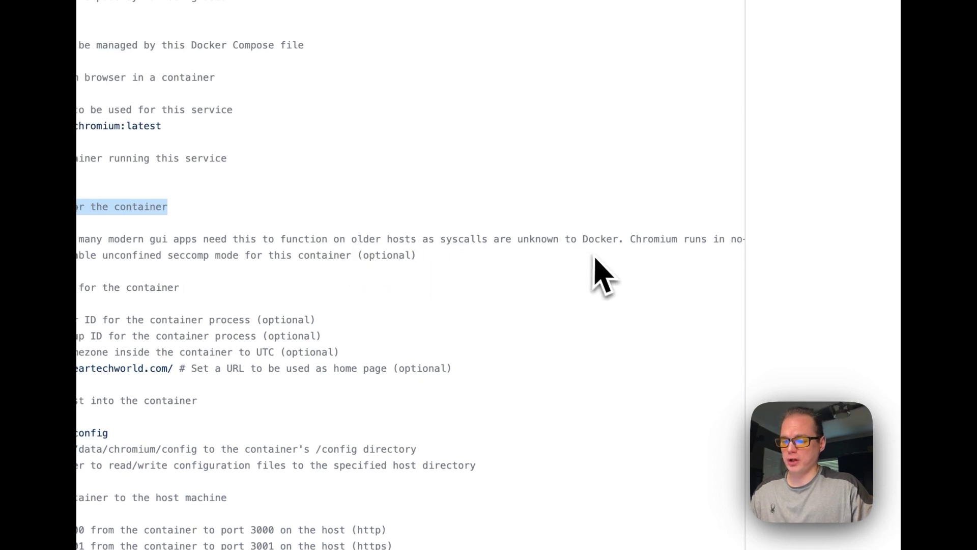
{"action": "scroll", "coordinate": [606, 277], "scroll_direction": "right", "scroll_amount": 2}
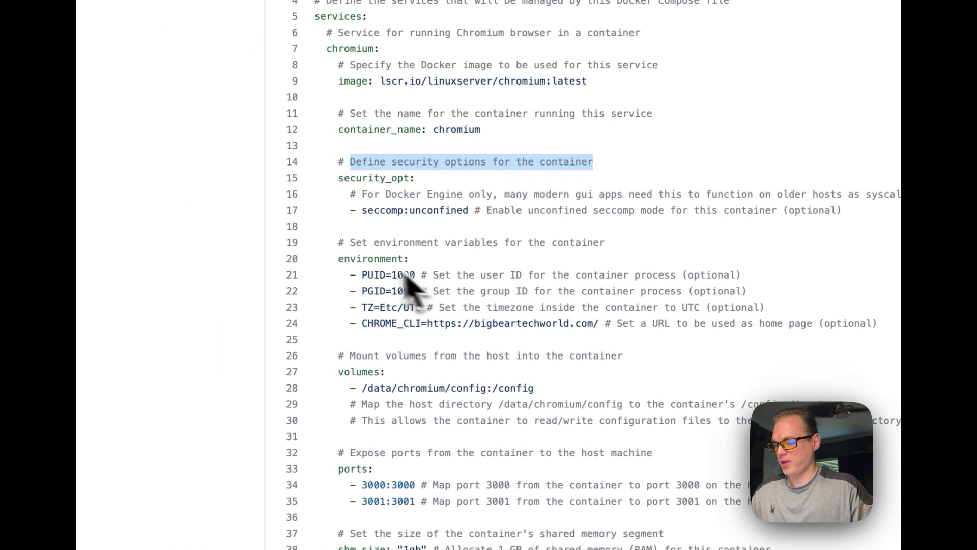
{"action": "left_click_drag", "start_coordinate": [289, 245], "coordinate": [705, 310]}
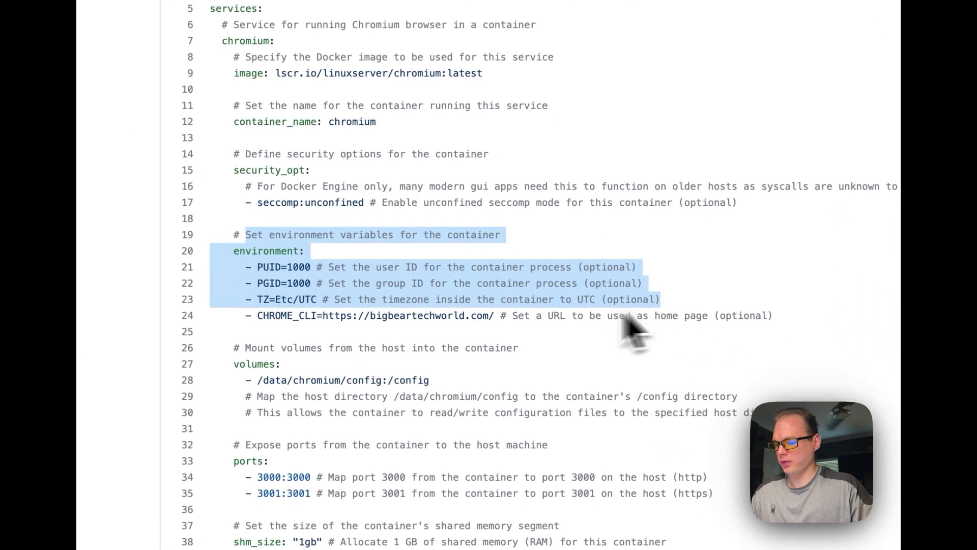
{"action": "left_click", "coordinate": [374, 269]}
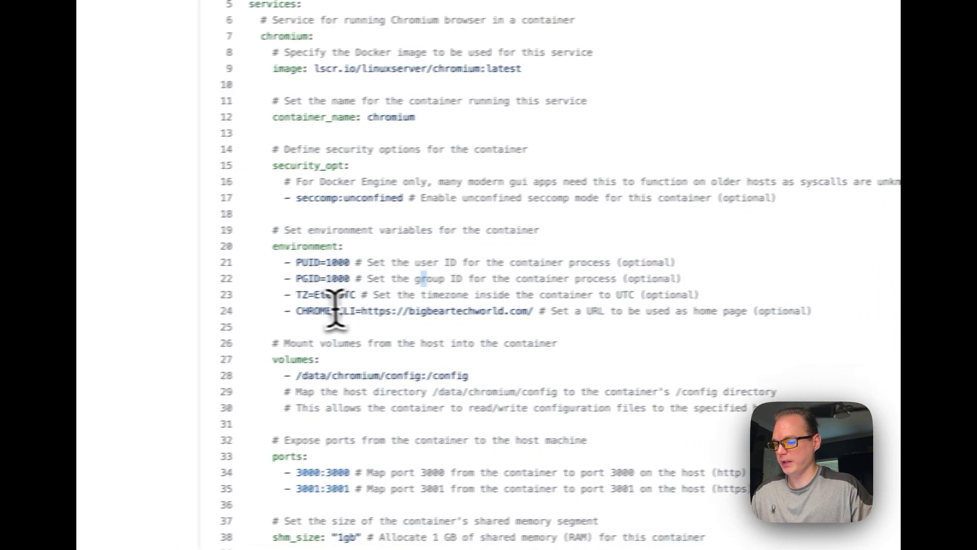
{"action": "left_click_drag", "start_coordinate": [256, 298], "coordinate": [452, 307]}
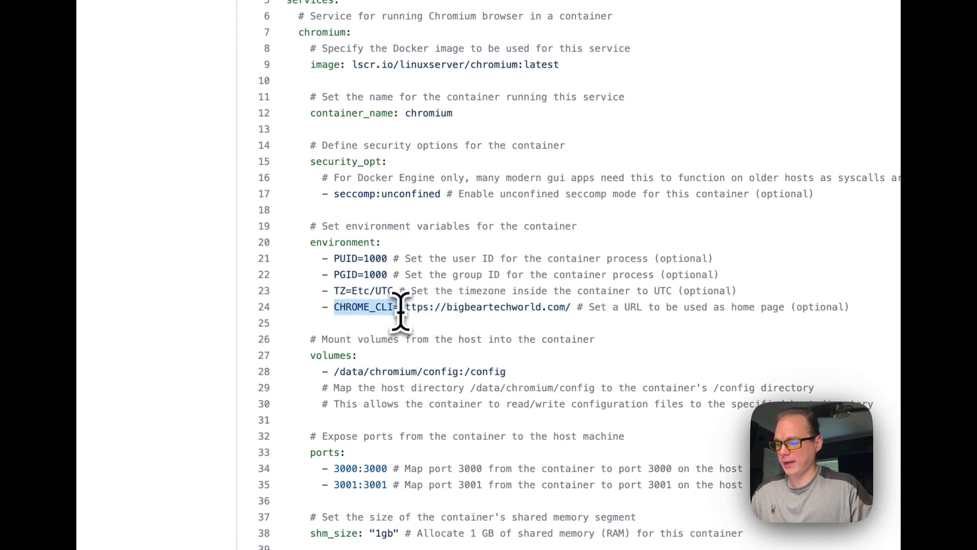
{"action": "triple_click", "coordinate": [400, 312]}
{"action": "left_click", "coordinate": [462, 304]}
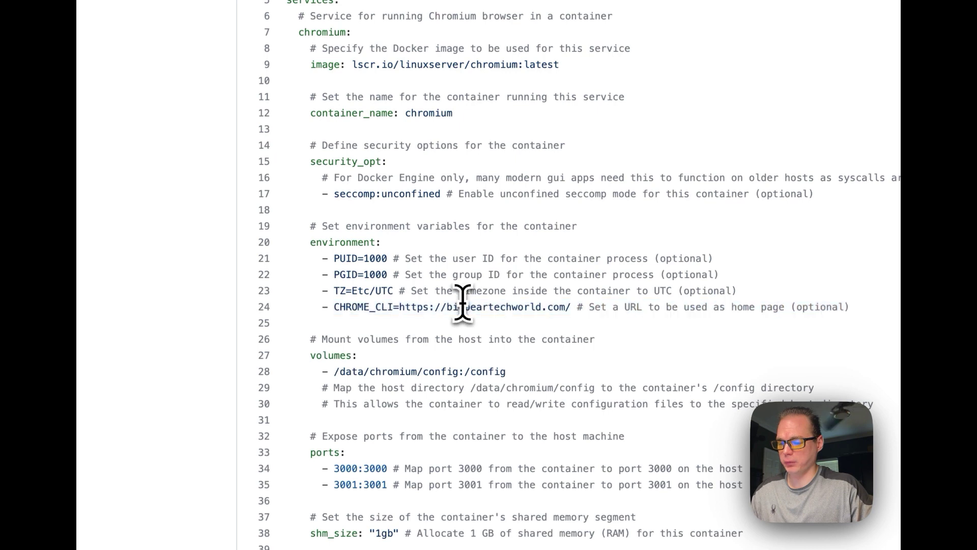
{"action": "scroll", "coordinate": [462, 304], "scroll_direction": "down", "scroll_amount": 3}
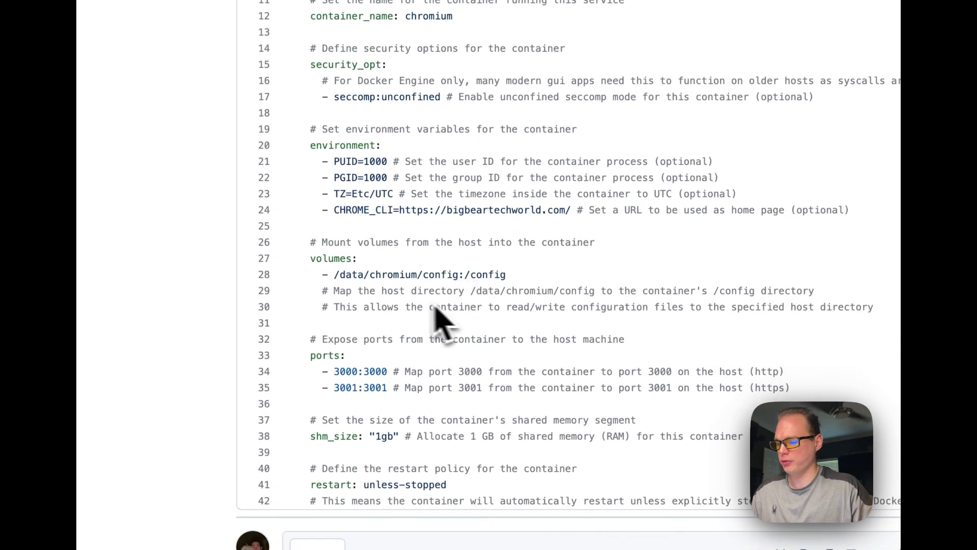
{"action": "left_click_drag", "start_coordinate": [322, 242], "coordinate": [712, 246]}
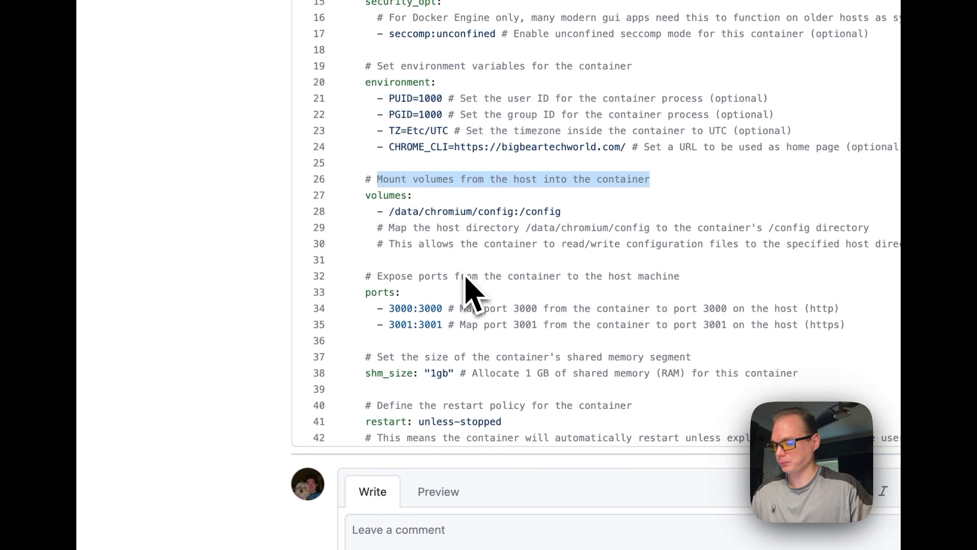
{"action": "left_click_drag", "start_coordinate": [377, 316], "coordinate": [730, 320]}
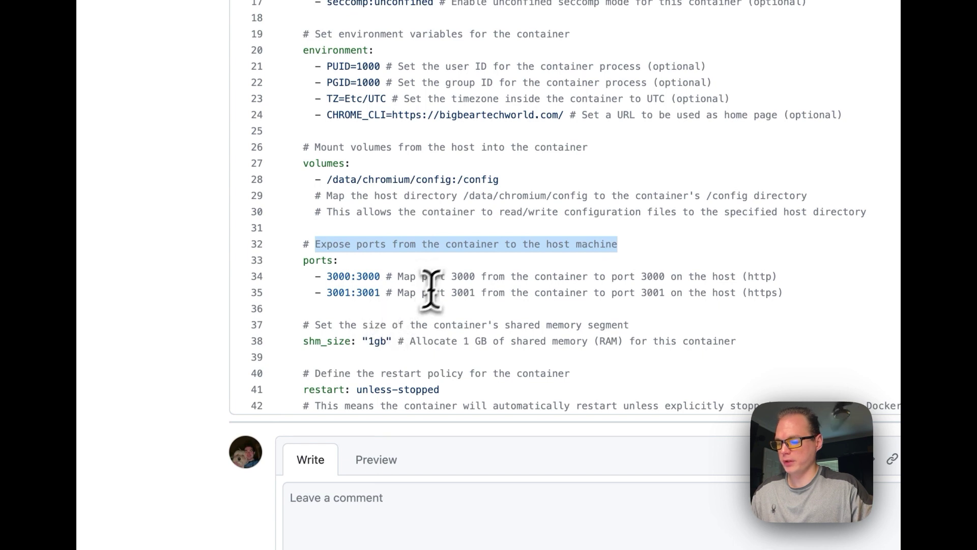
{"action": "double_click", "coordinate": [339, 276]}
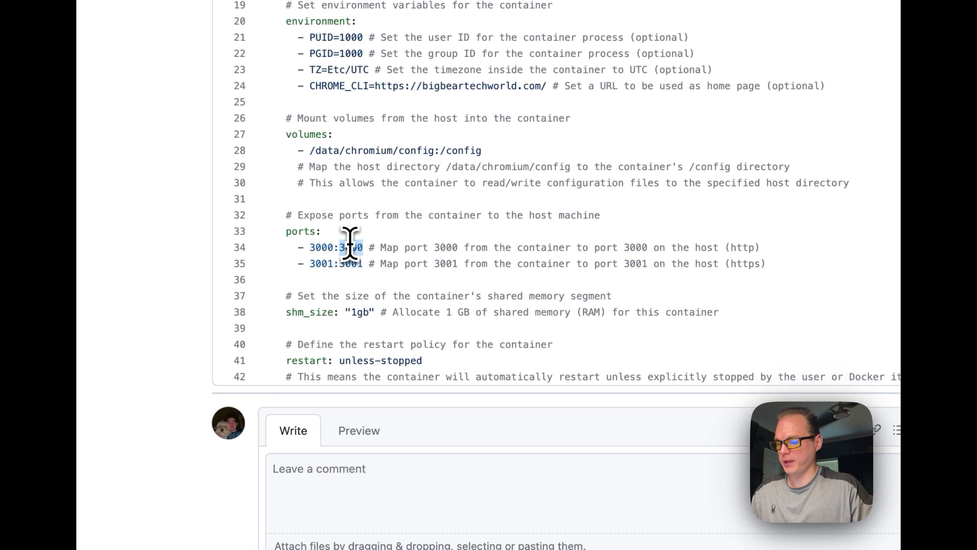
{"action": "left_click", "coordinate": [325, 275]}
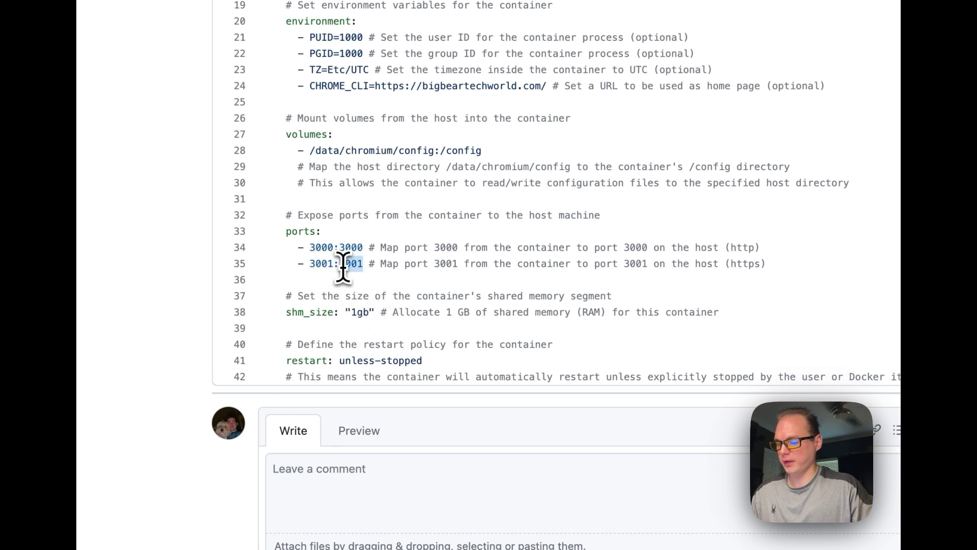
{"action": "left_click", "coordinate": [735, 254]}
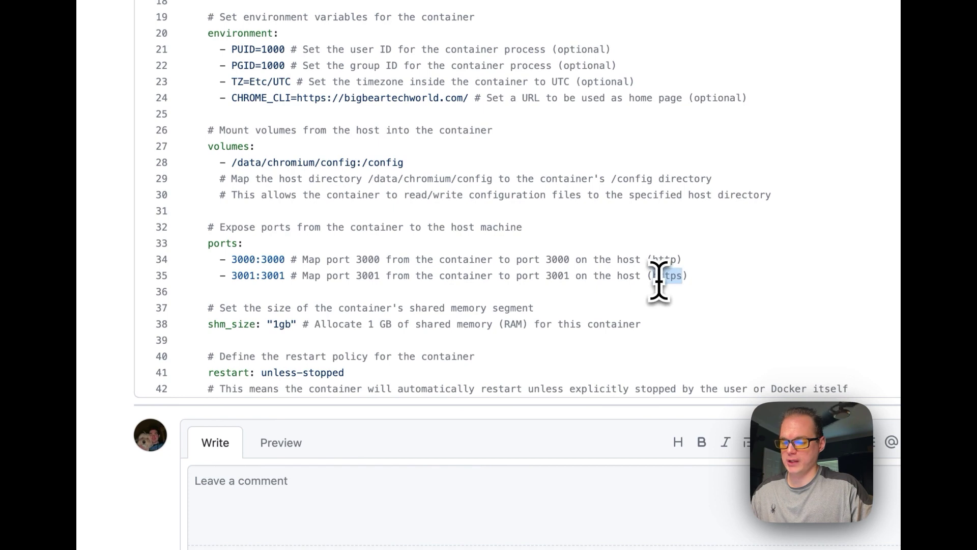
{"action": "scroll", "coordinate": [452, 326], "scroll_direction": "down", "scroll_amount": 3}
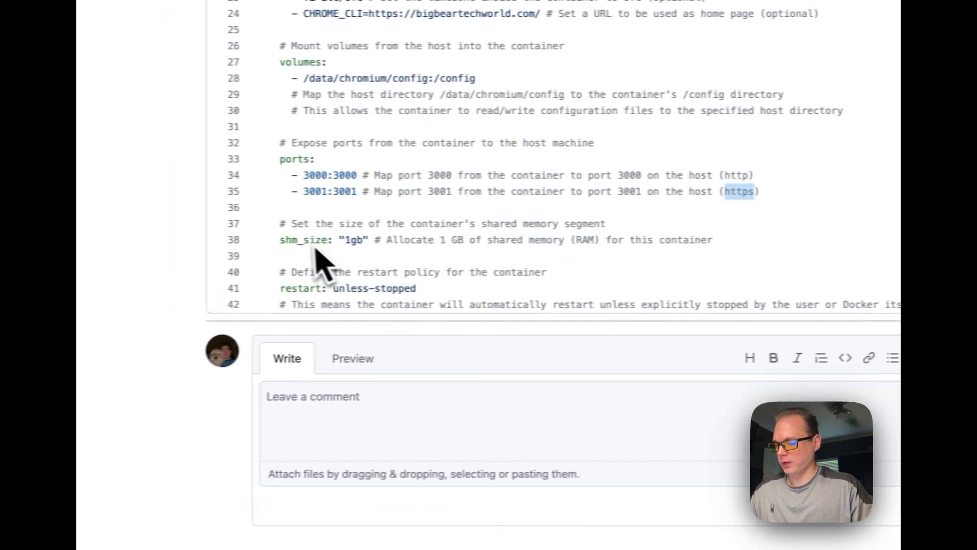
{"action": "left_click_drag", "start_coordinate": [325, 190], "coordinate": [526, 191]}
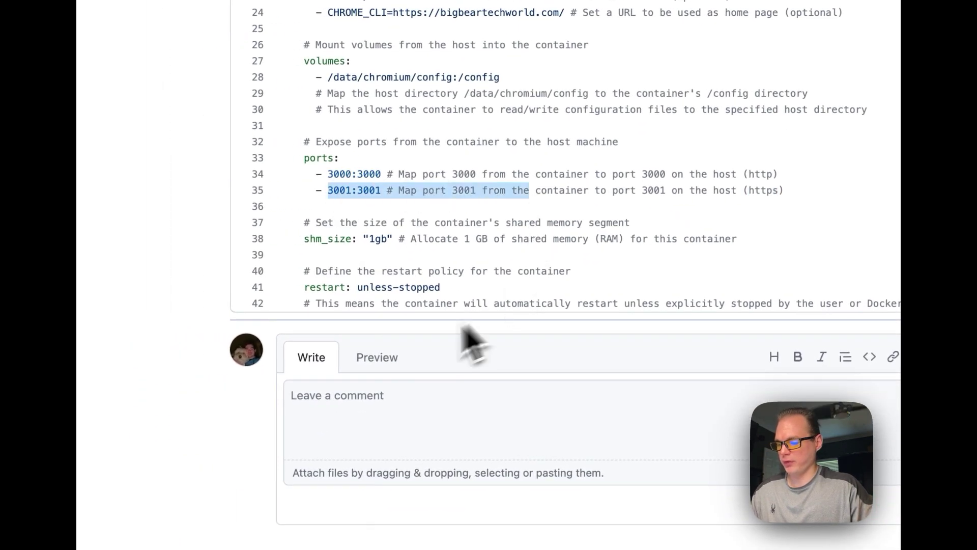
{"action": "left_click", "coordinate": [320, 224]}
{"action": "left_click_drag", "start_coordinate": [316, 224], "coordinate": [631, 224]}
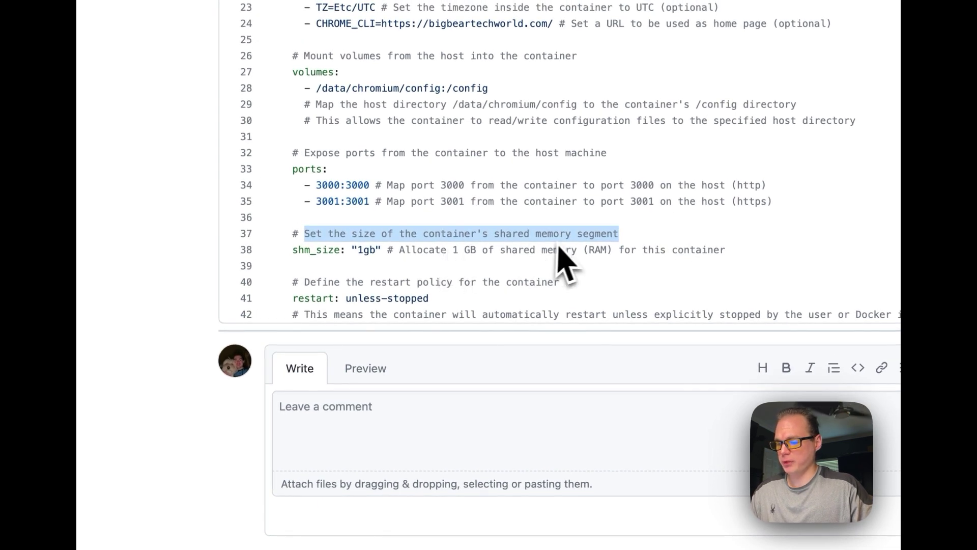
{"action": "left_click", "coordinate": [363, 254]}
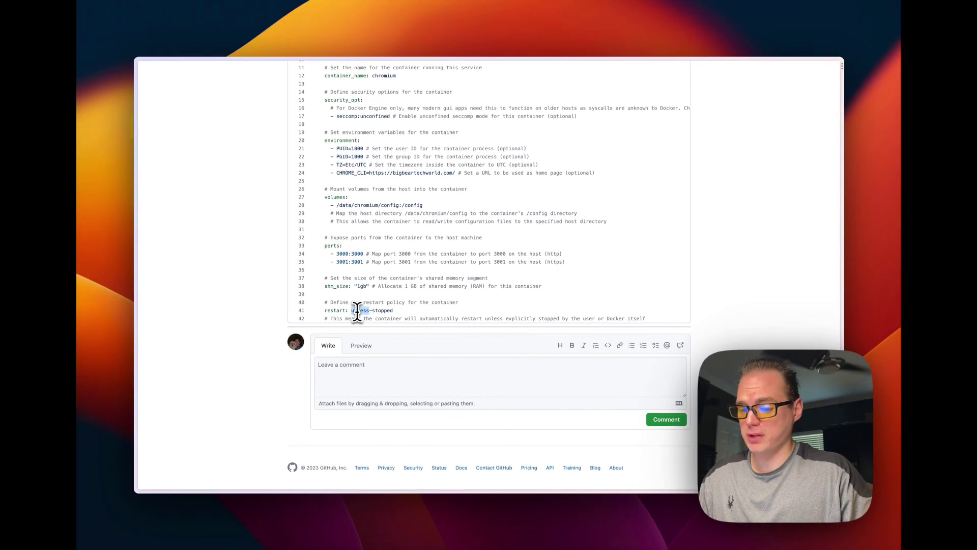
{"action": "scroll", "coordinate": [299, 286], "scroll_direction": "up", "scroll_amount": 5}
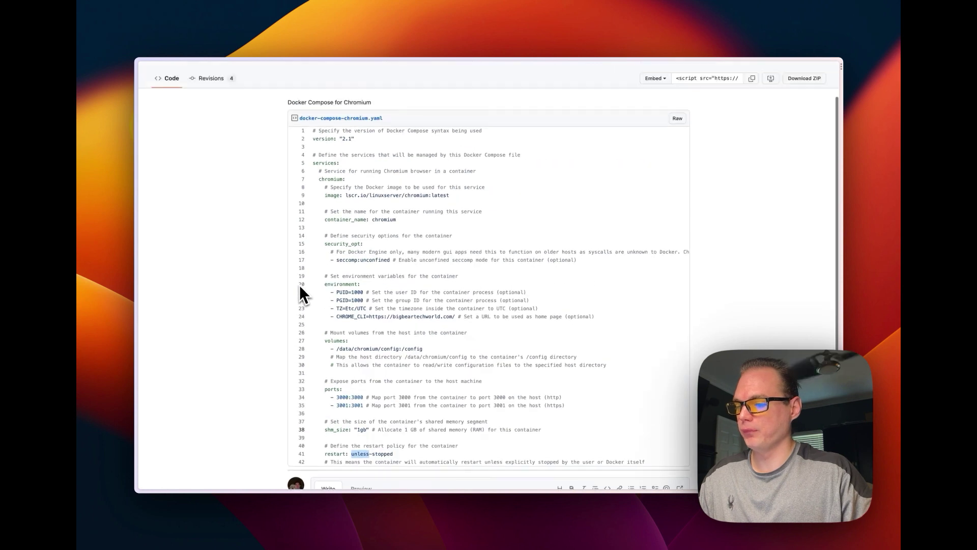
{"action": "scroll", "coordinate": [299, 287], "scroll_direction": "down", "scroll_amount": 1}
{"action": "scroll", "coordinate": [299, 288], "scroll_direction": "down", "scroll_amount": 2}
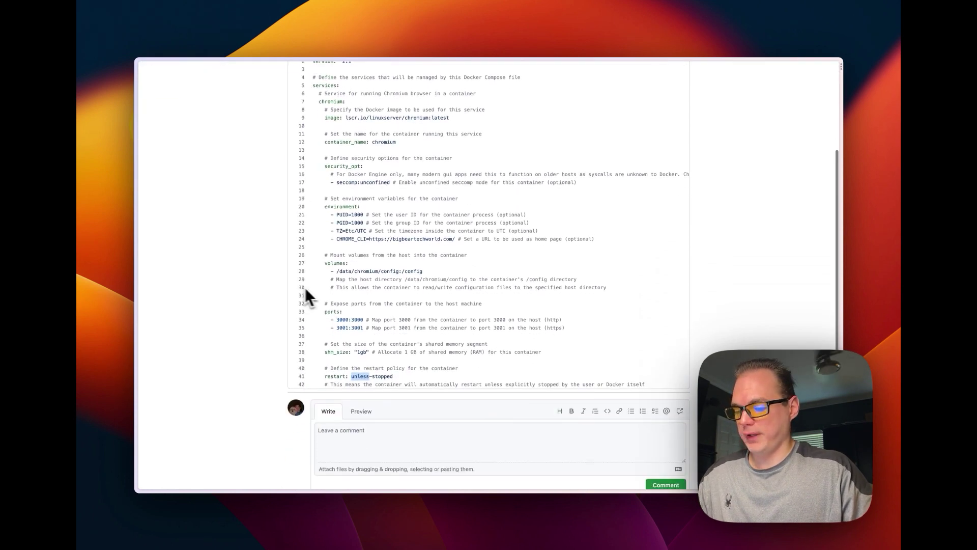
{"action": "scroll", "coordinate": [422, 369], "scroll_direction": "up", "scroll_amount": 1}
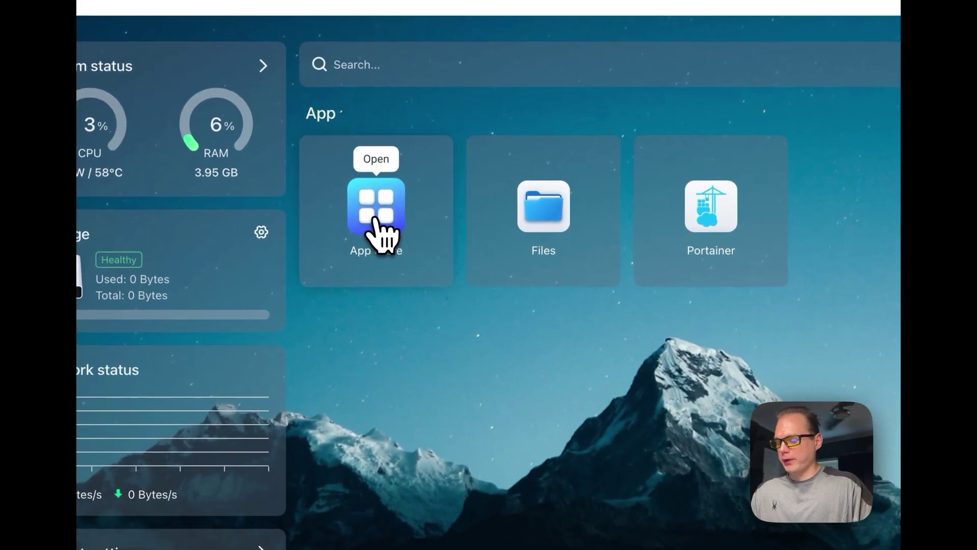
- Open the App Store's custom install Import dialog
{"action": "left_click", "coordinate": [385, 219]}
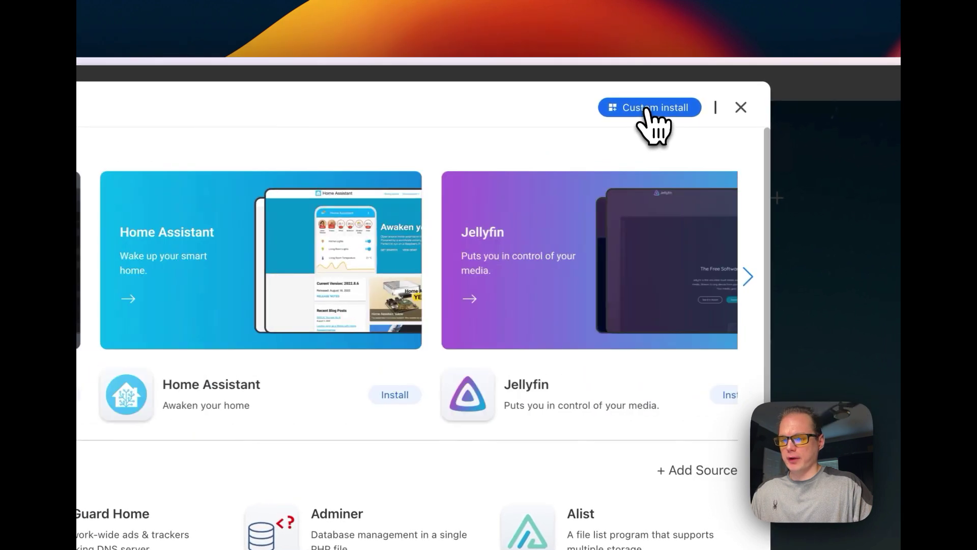
{"action": "left_click", "coordinate": [645, 108]}
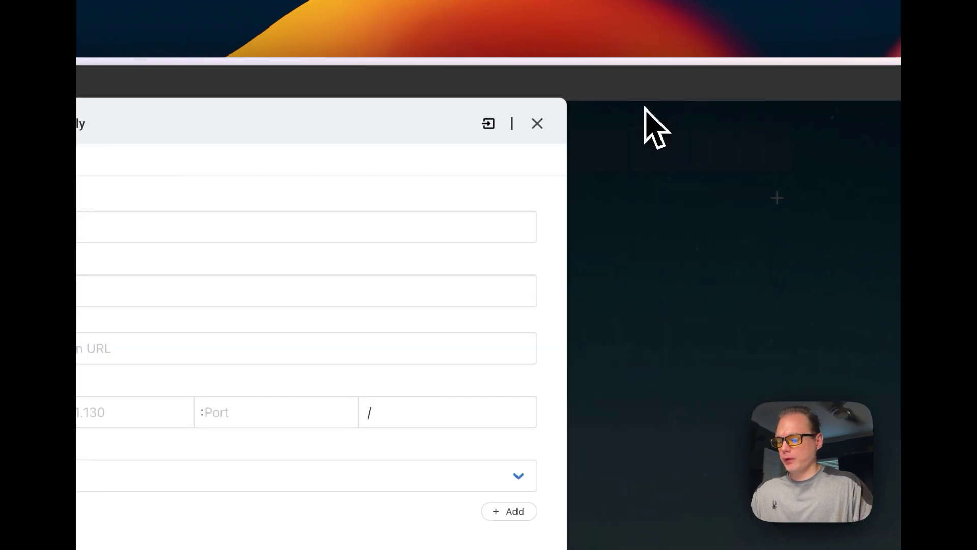
{"action": "left_click", "coordinate": [489, 124]}
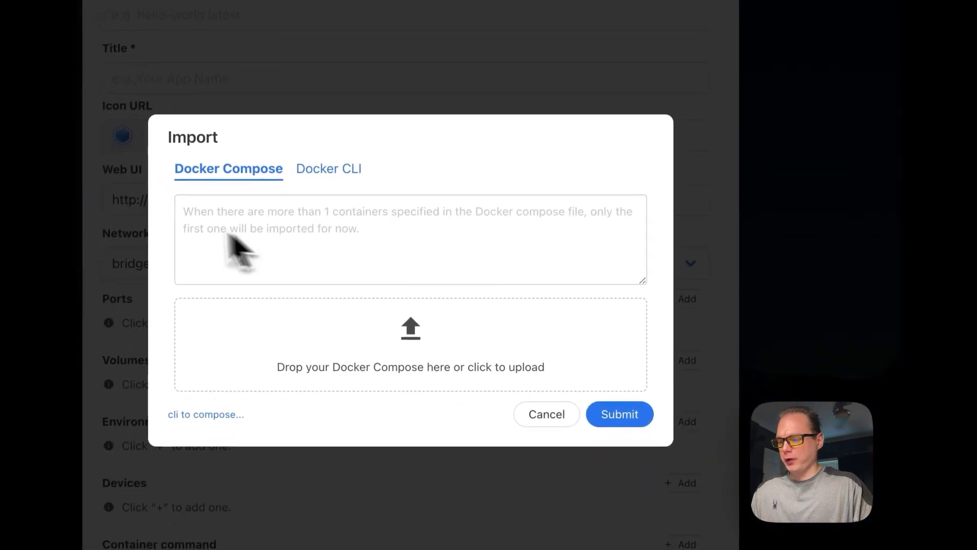
- Paste the Chromium Docker Compose YAML into the Docker Compose box
{"action": "left_click", "coordinate": [253, 231]}
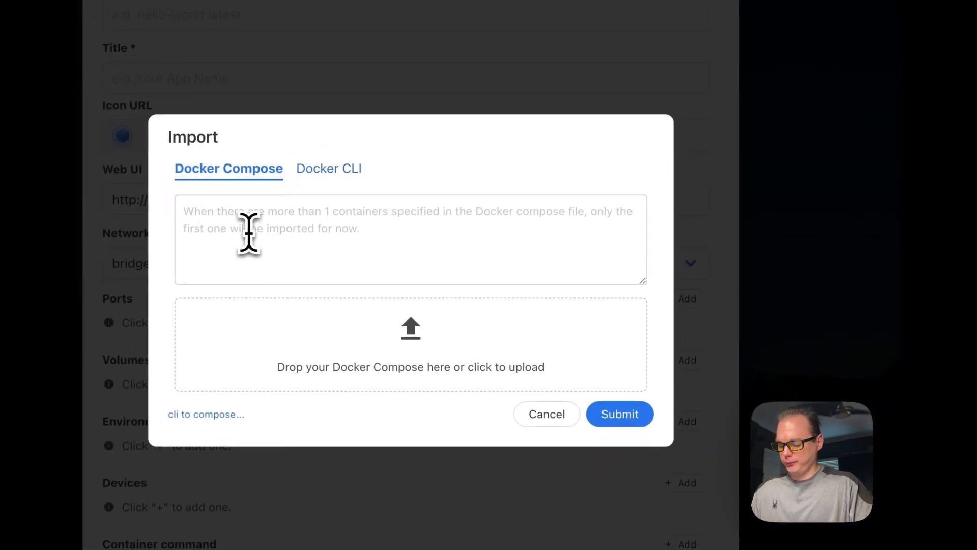
{"action": "key", "text": "super+v"}
{"action": "scroll", "coordinate": [250, 233], "scroll_direction": "up", "scroll_amount": 15}
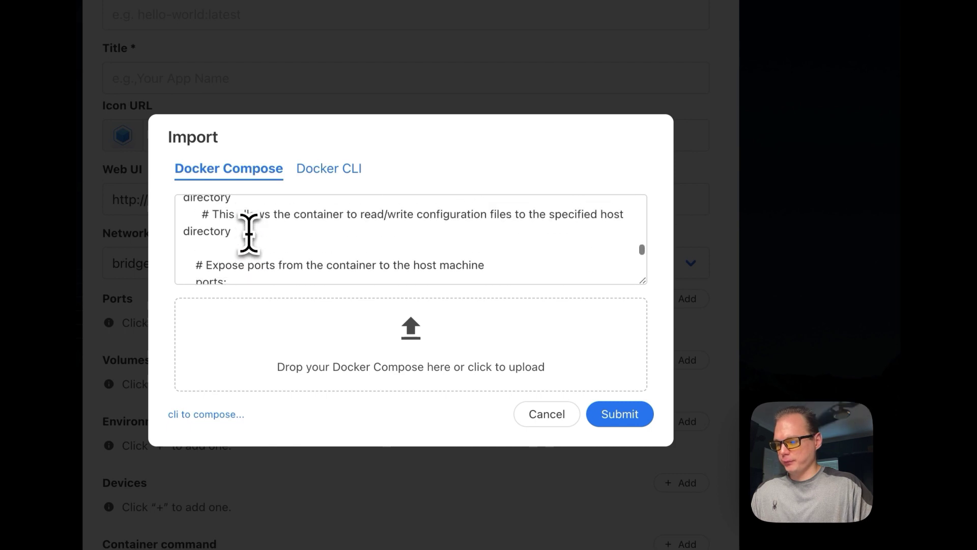
{"action": "scroll", "coordinate": [248, 243], "scroll_direction": "up", "scroll_amount": 8}
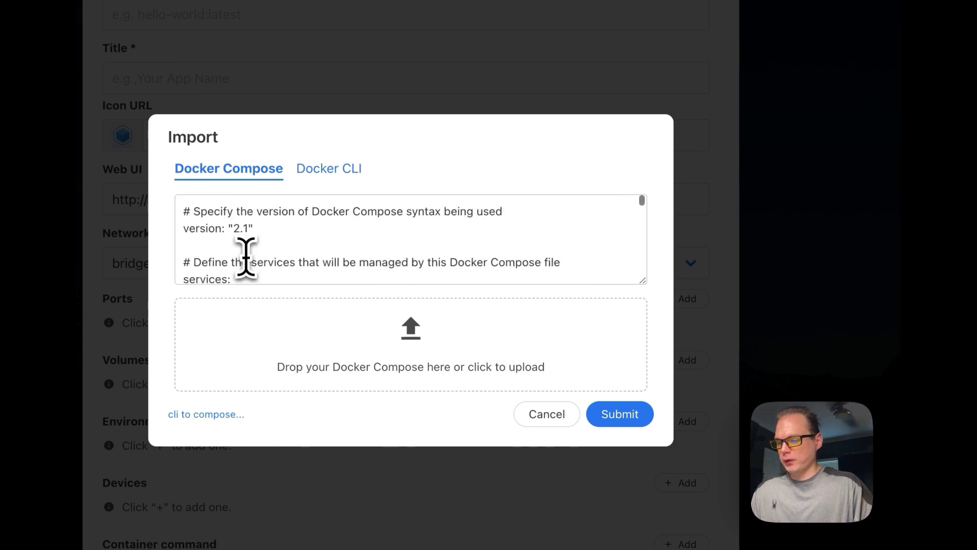
{"action": "scroll", "coordinate": [248, 243], "scroll_direction": "down", "scroll_amount": 15}
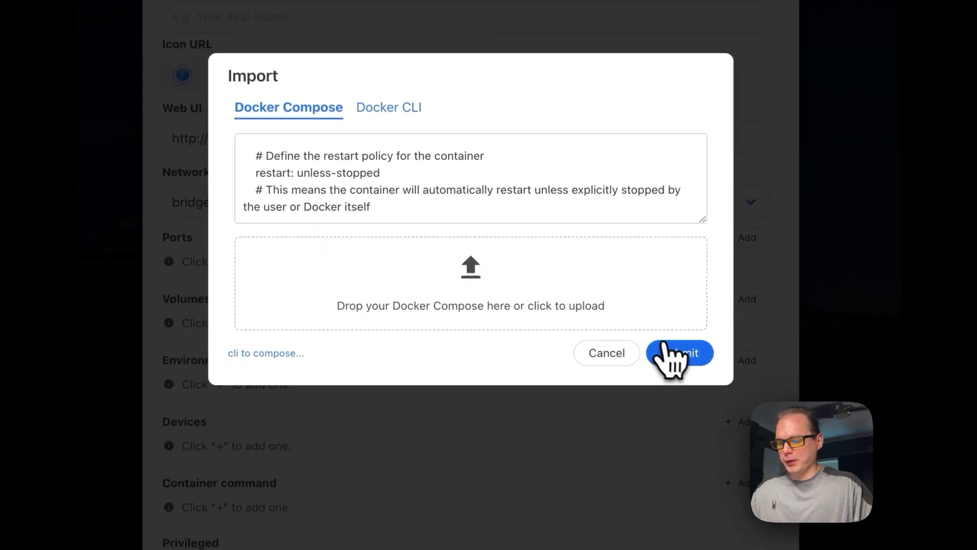
- Submit the imported compose file and acknowledge the Attention notice
{"action": "left_click", "coordinate": [671, 351]}
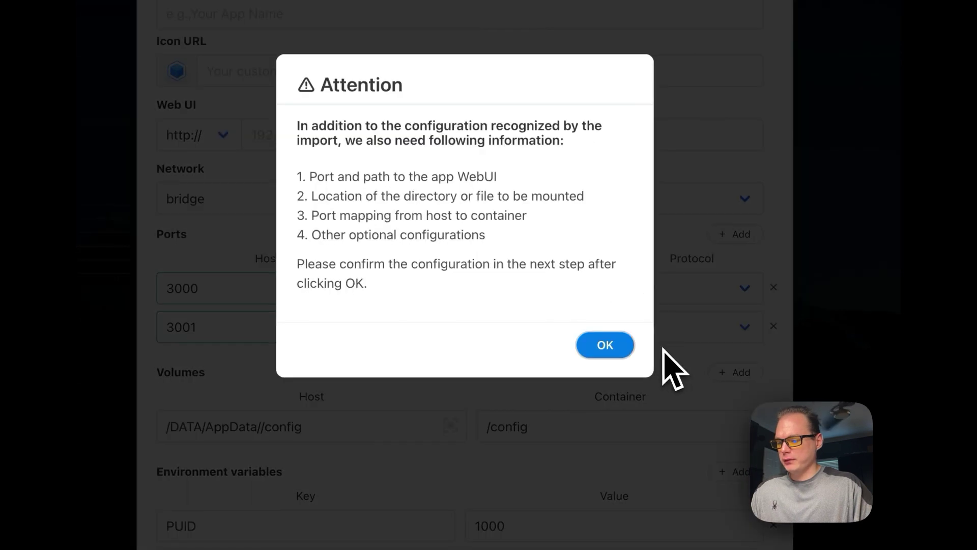
{"action": "left_click", "coordinate": [617, 350]}
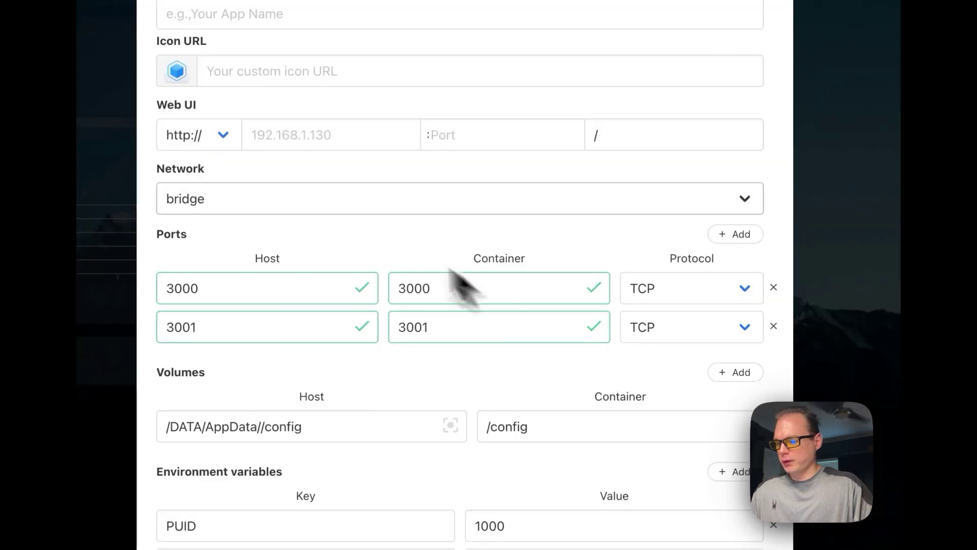
{"action": "scroll", "coordinate": [353, 211], "scroll_direction": "down", "scroll_amount": 4}
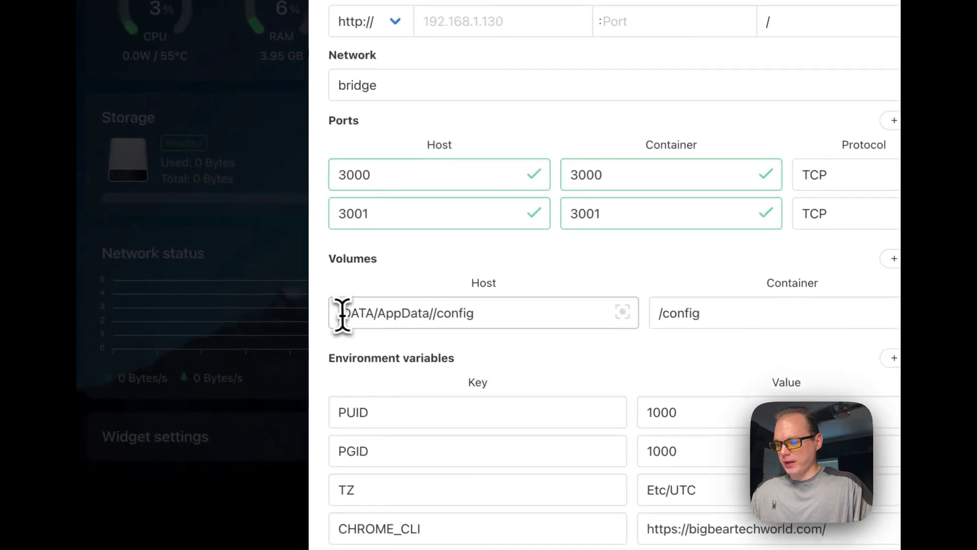
- Remove the extra slash so the volume host path reads /DATA/AppData/config
{"action": "left_click_drag", "start_coordinate": [172, 233], "coordinate": [346, 235]}
{"action": "left_click", "coordinate": [439, 314]}
{"action": "key", "text": "BackSpace"}
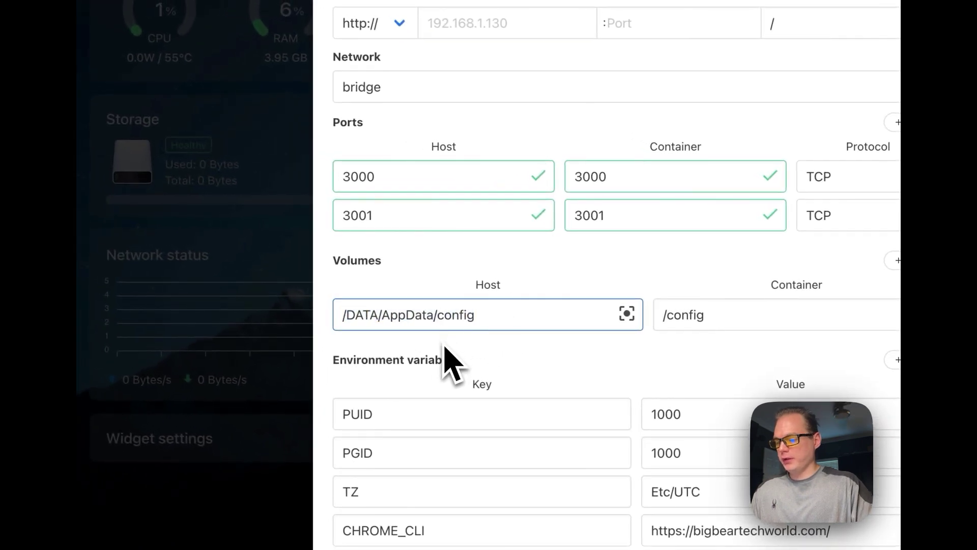
{"action": "left_click", "coordinate": [506, 352]}
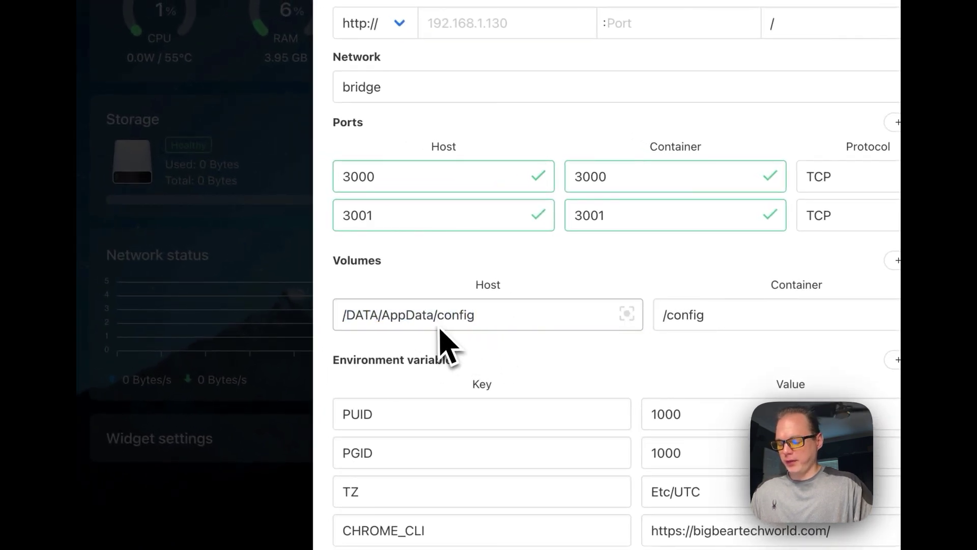
{"action": "scroll", "coordinate": [528, 344], "scroll_direction": "down", "scroll_amount": 1}
{"action": "scroll", "coordinate": [529, 346], "scroll_direction": "down", "scroll_amount": 5}
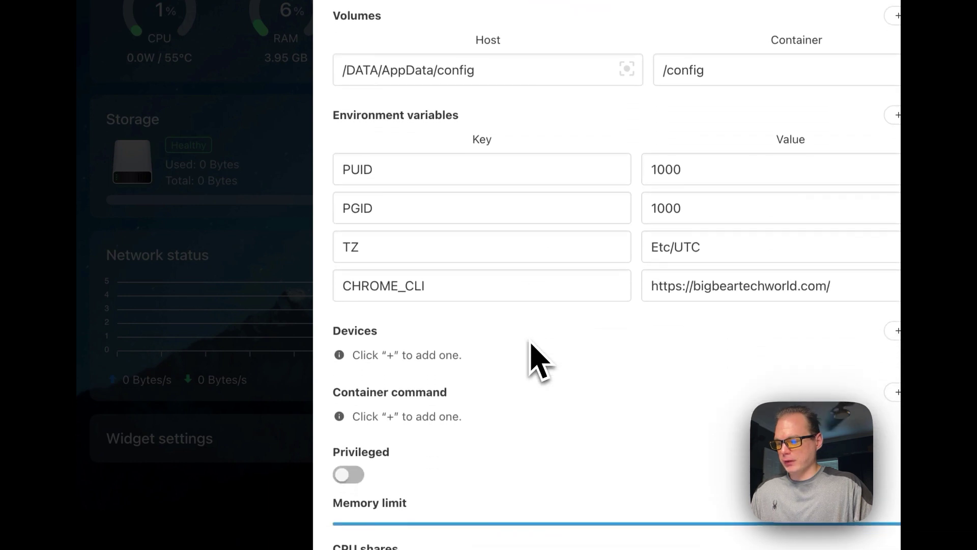
{"action": "scroll", "coordinate": [537, 359], "scroll_direction": "down", "scroll_amount": 3}
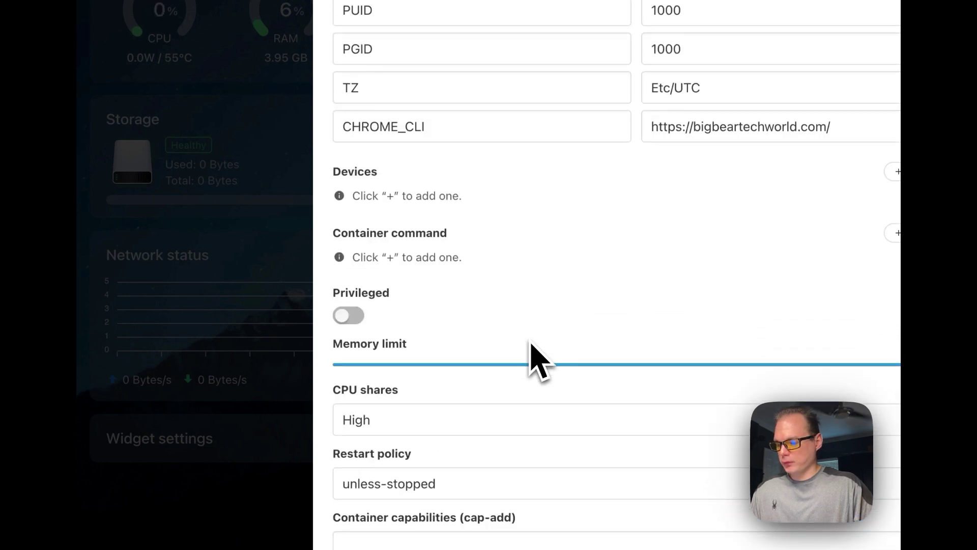
{"action": "scroll", "coordinate": [537, 358], "scroll_direction": "up", "scroll_amount": 8}
{"action": "scroll", "coordinate": [539, 361], "scroll_direction": "up", "scroll_amount": 4}
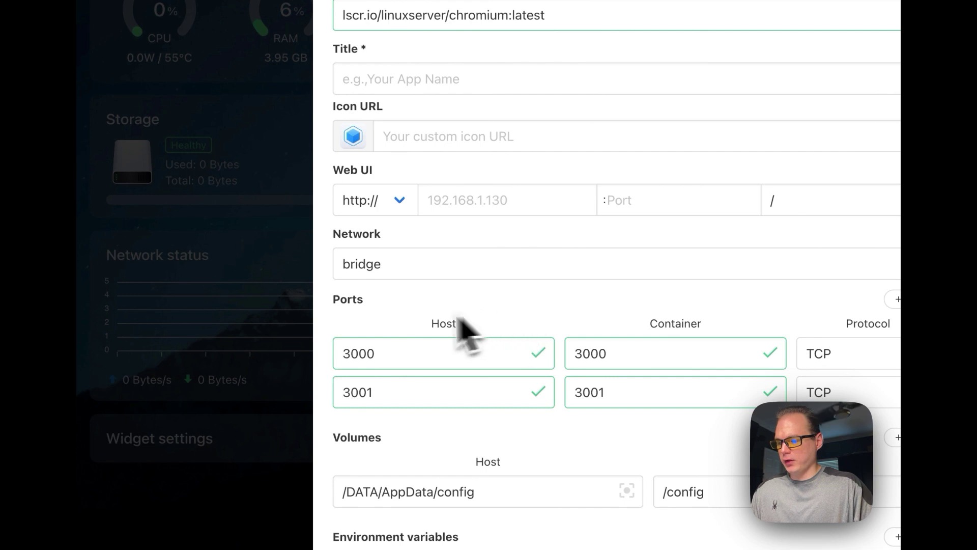
- Set the web UI to https on port 3001 and title the app Chromium
{"action": "left_click", "coordinate": [647, 200]}
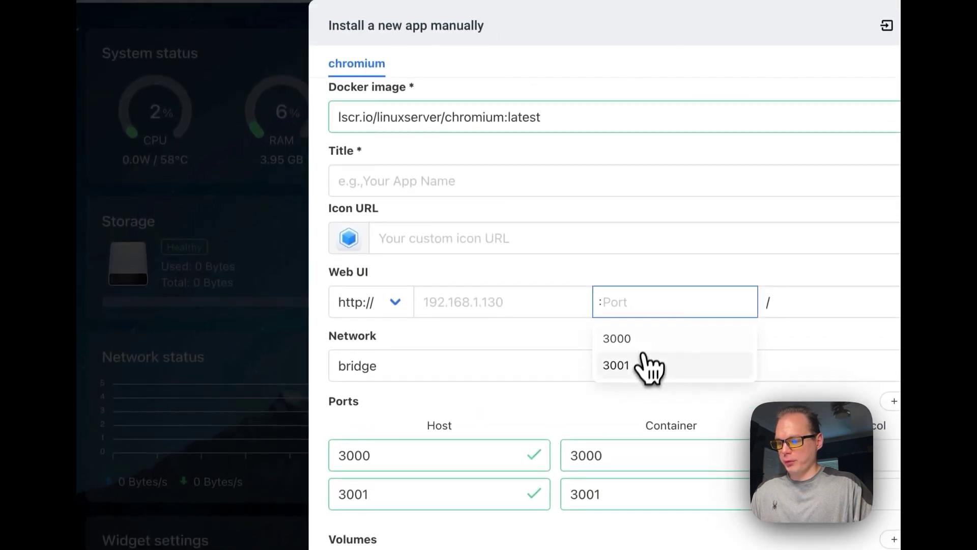
{"action": "left_click", "coordinate": [651, 264]}
{"action": "left_click", "coordinate": [404, 311]}
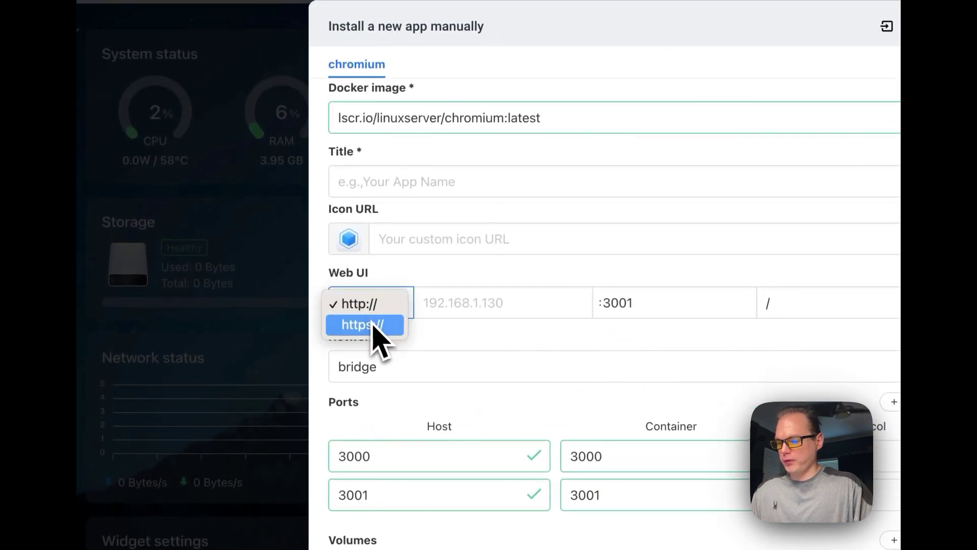
{"action": "left_click", "coordinate": [375, 331]}
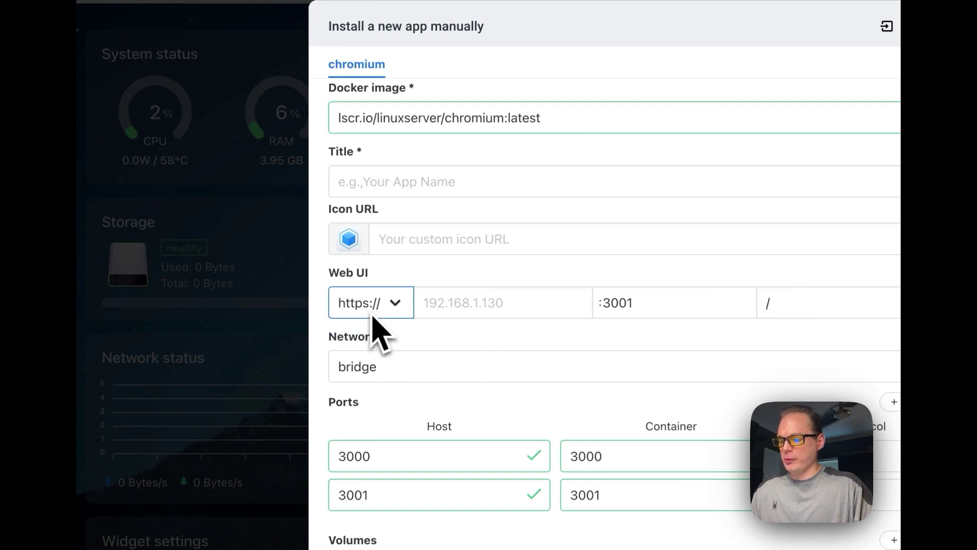
{"action": "left_click", "coordinate": [419, 189]}
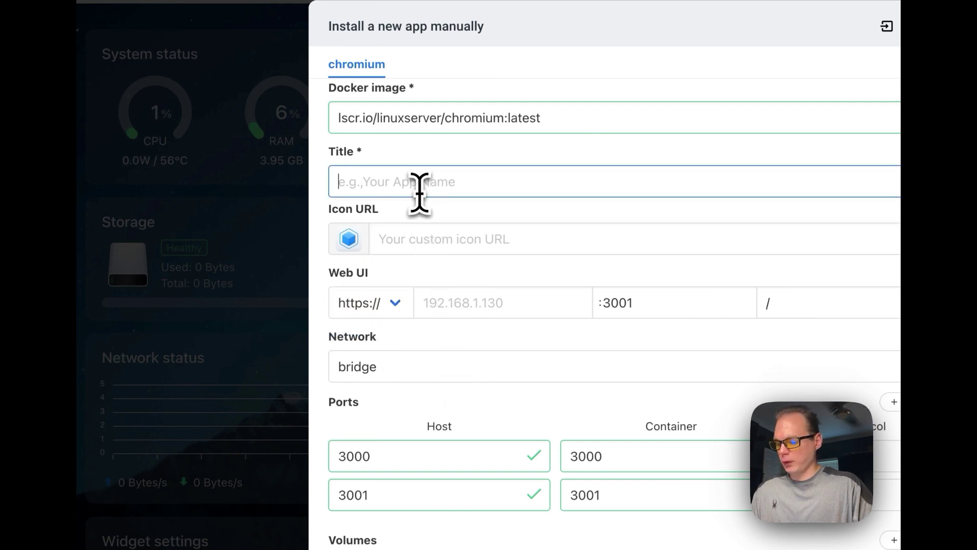
{"action": "type", "text": "Chromium"}
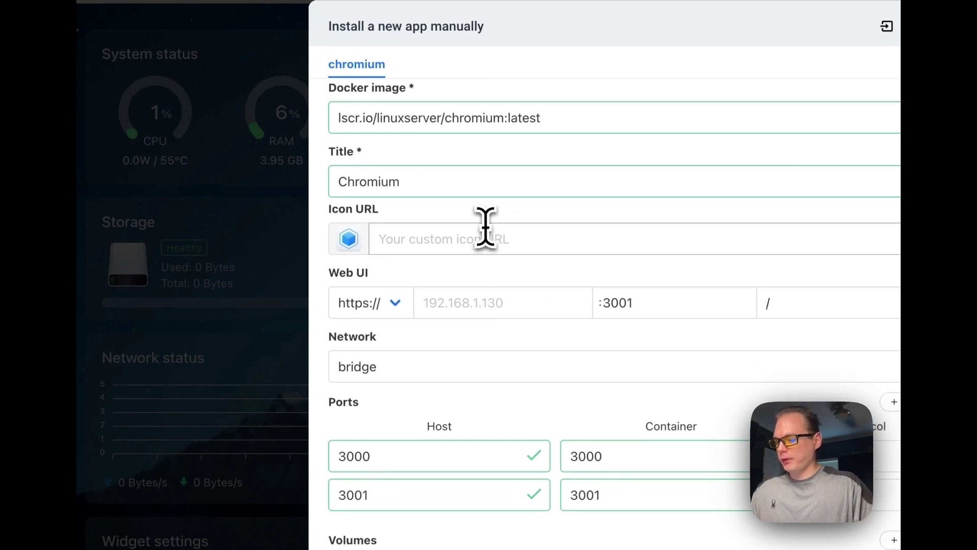
- Copy the Chromium logo's image address from its Wikimedia Commons page
{"action": "mouse_move", "coordinate": [109, 315]}
{"action": "left_click", "coordinate": [188, 289]}
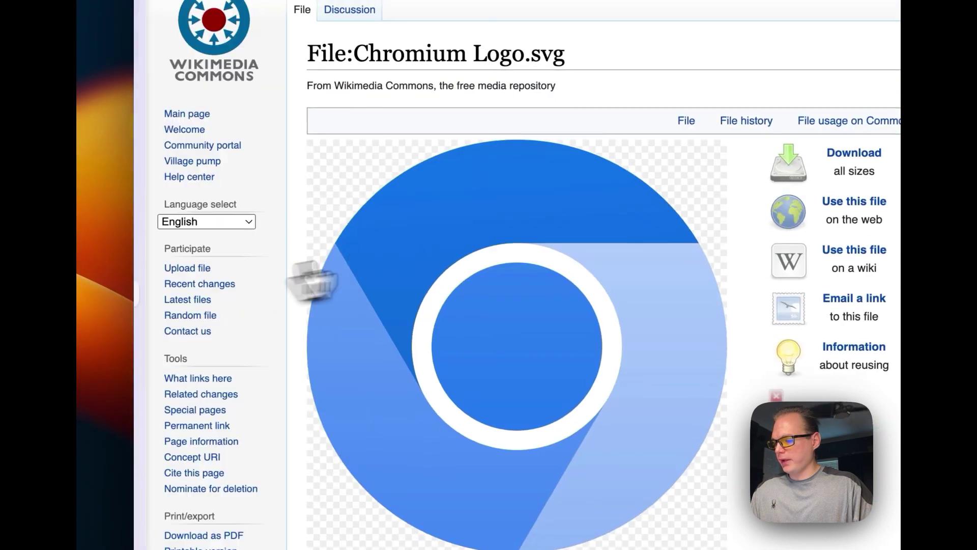
{"action": "right_click", "coordinate": [486, 330]}
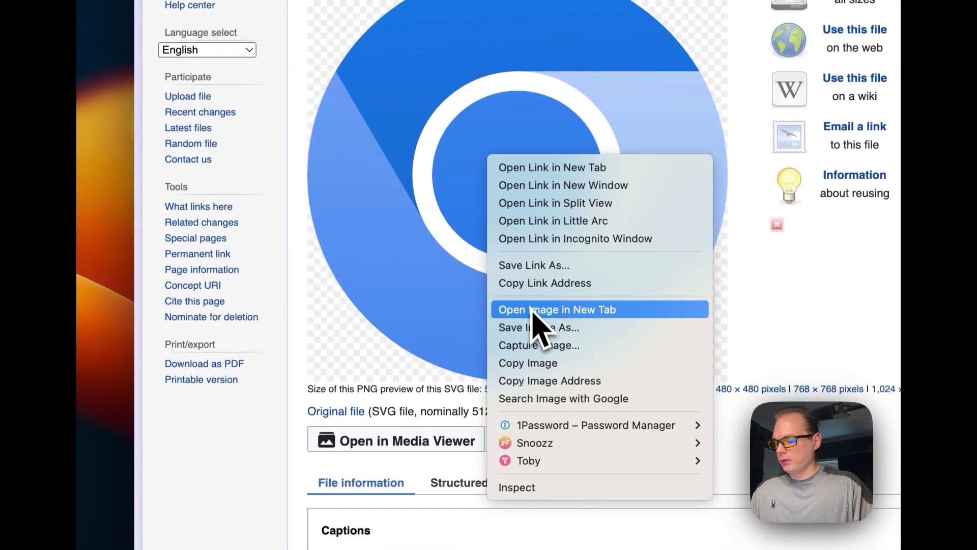
{"action": "left_click", "coordinate": [527, 380]}
{"action": "scroll", "coordinate": [469, 356], "scroll_direction": "up", "scroll_amount": 5}
- Paste the Chromium logo address into the Icon URL field
{"action": "mouse_move", "coordinate": [176, 270]}
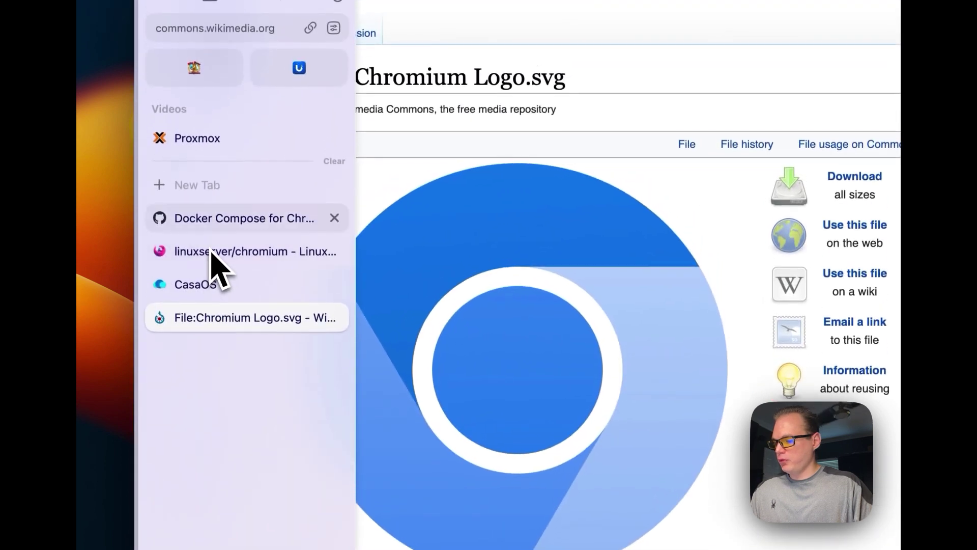
{"action": "left_click", "coordinate": [196, 273]}
{"action": "left_click", "coordinate": [744, 251]}
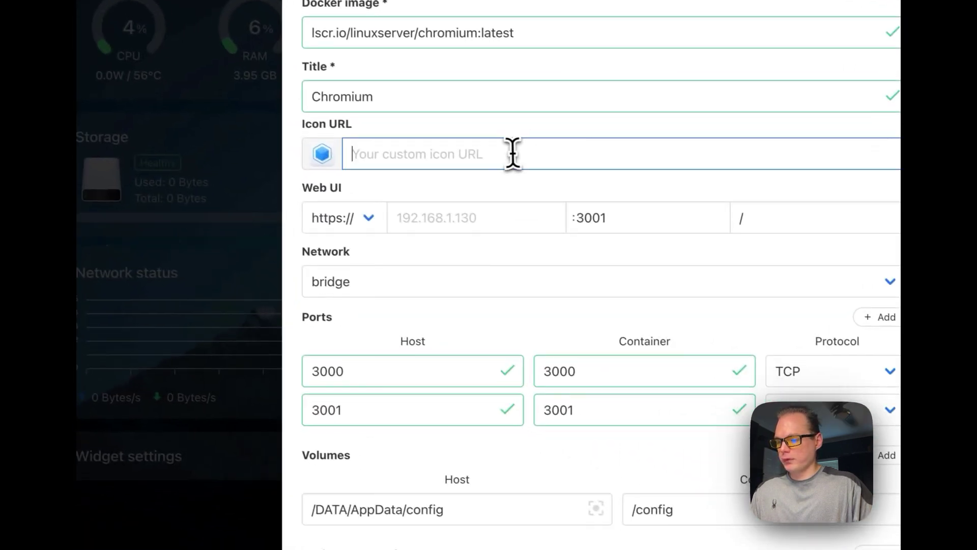
{"action": "key", "text": "super+v"}
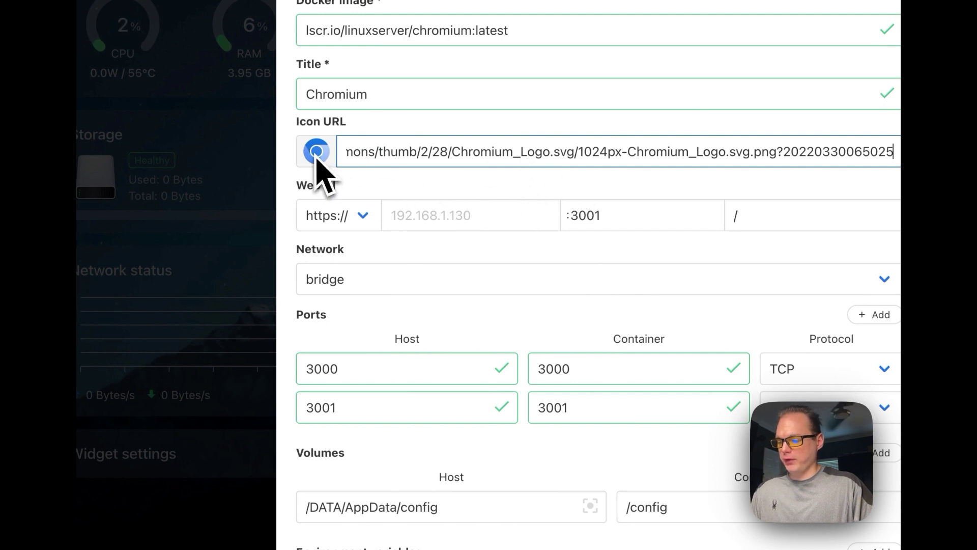
- Review the environment variables and start installing the Chromium app
{"action": "scroll", "coordinate": [443, 331], "scroll_direction": "down", "scroll_amount": 10}
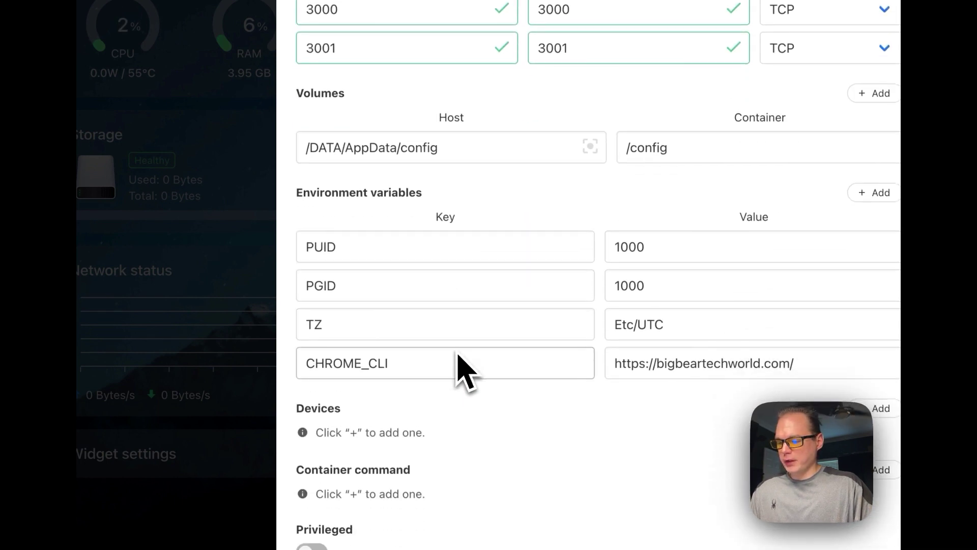
{"action": "scroll", "coordinate": [572, 388], "scroll_direction": "up", "scroll_amount": 10}
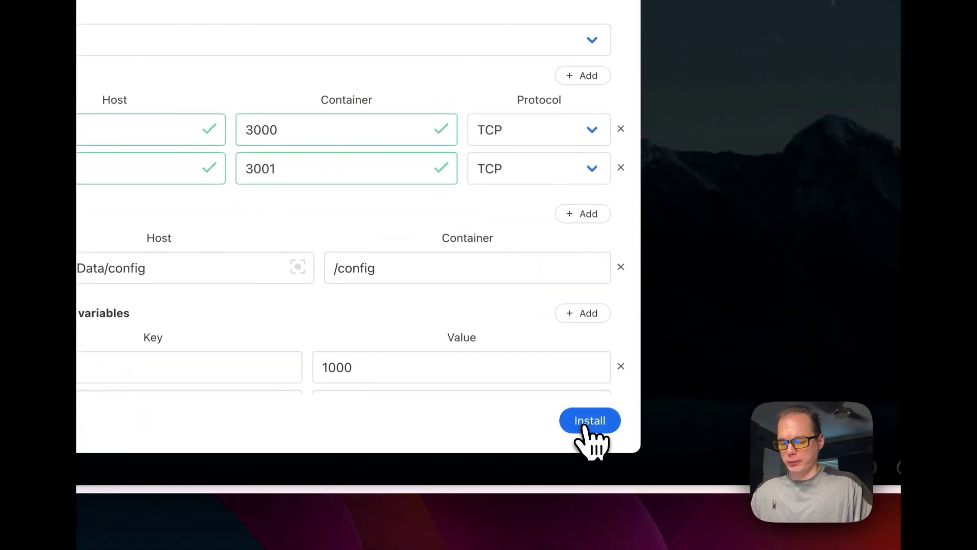
{"action": "left_click", "coordinate": [585, 425]}
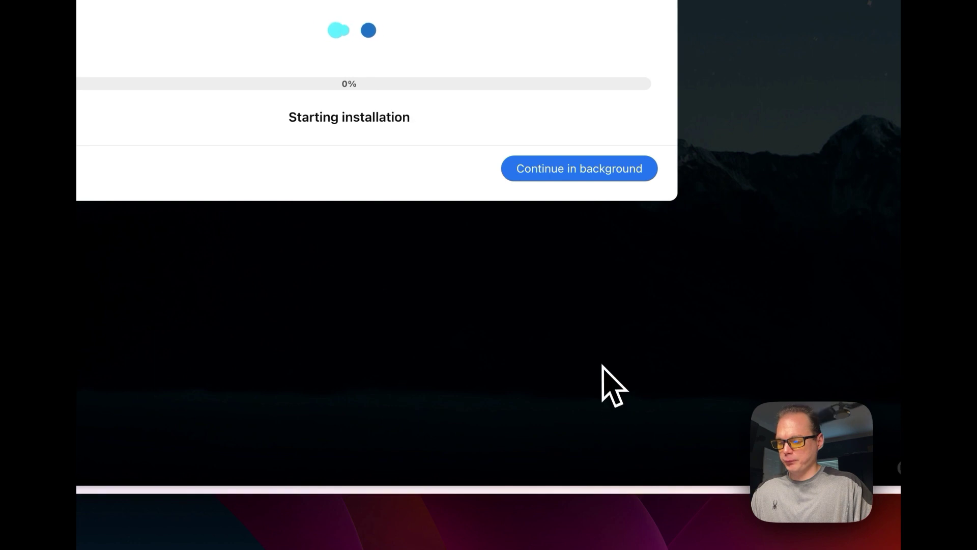
- Let the Chromium installation continue in the background
{"action": "left_click", "coordinate": [552, 176]}
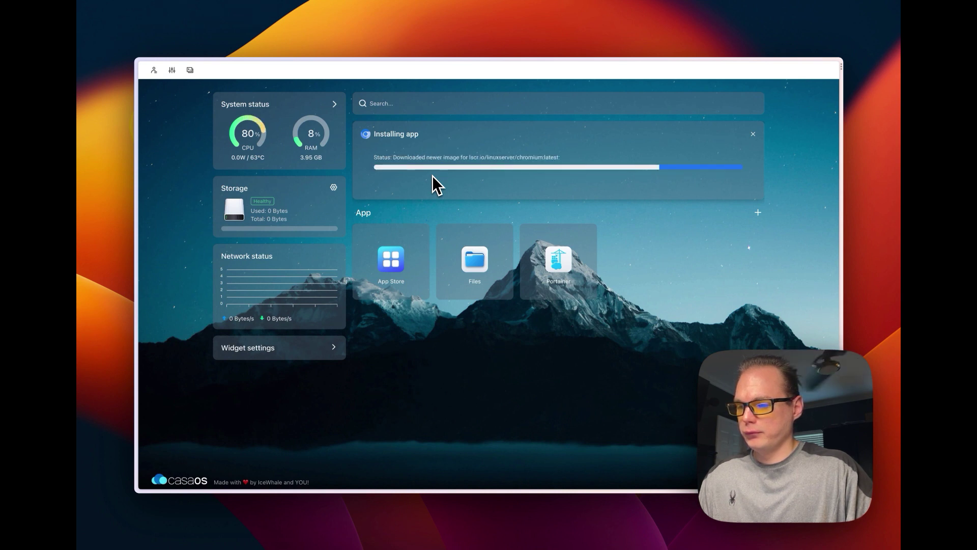
{"action": "mouse_move", "coordinate": [633, 186]}
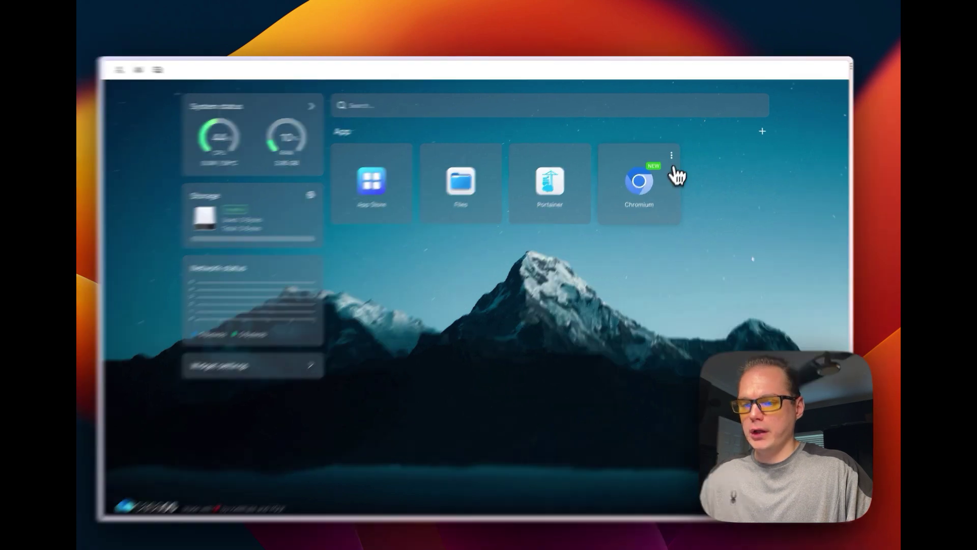
{"action": "left_click", "coordinate": [671, 157]}
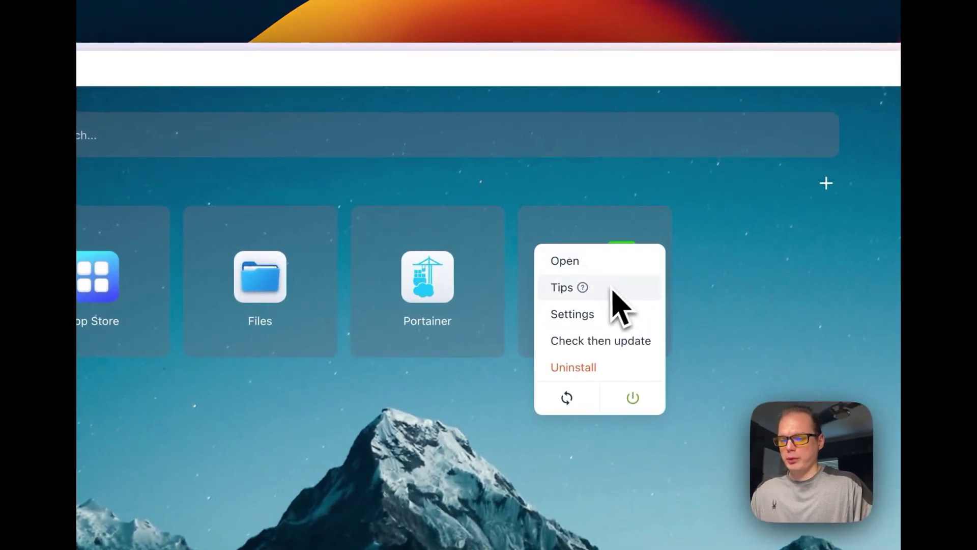
{"action": "left_click", "coordinate": [602, 316]}
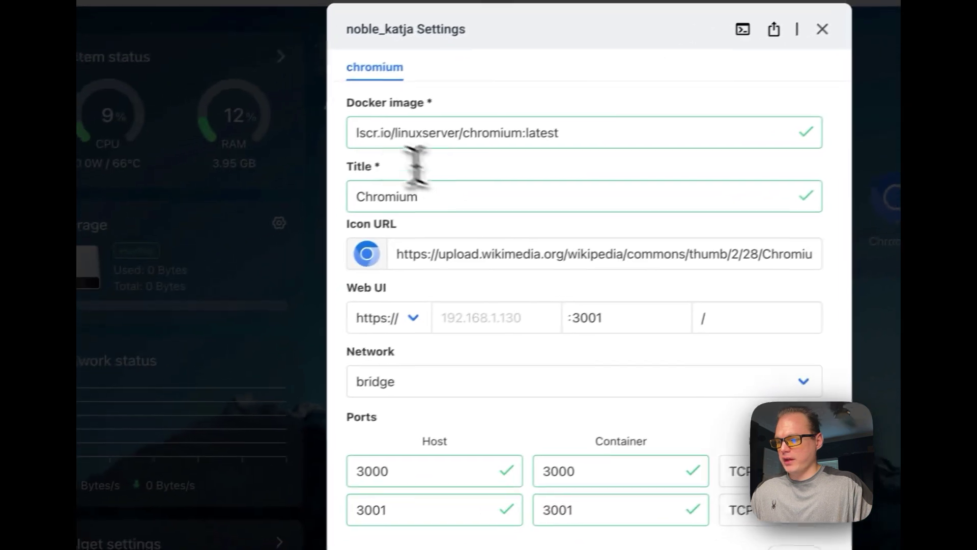
{"action": "left_click_drag", "start_coordinate": [375, 128], "coordinate": [404, 134]}
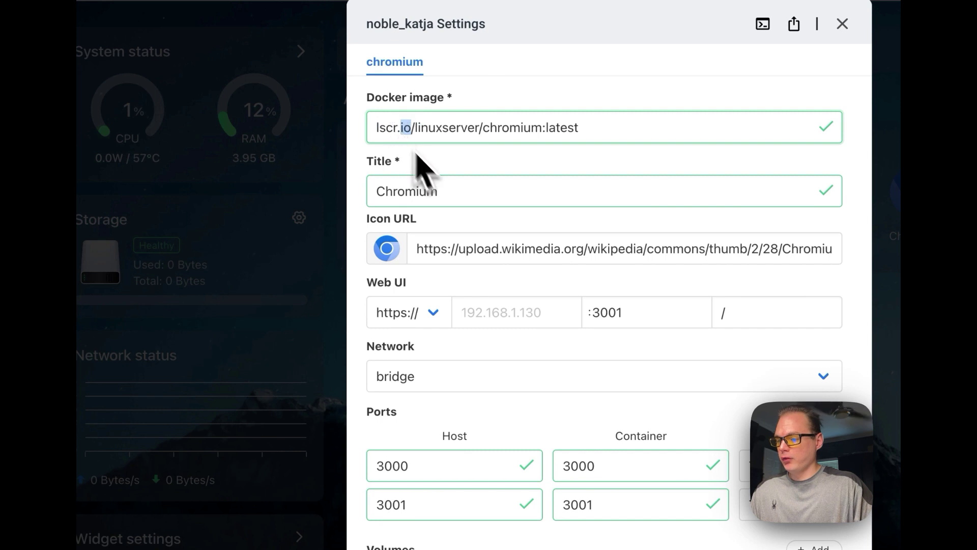
{"action": "scroll", "coordinate": [466, 193], "scroll_direction": "down", "scroll_amount": 8}
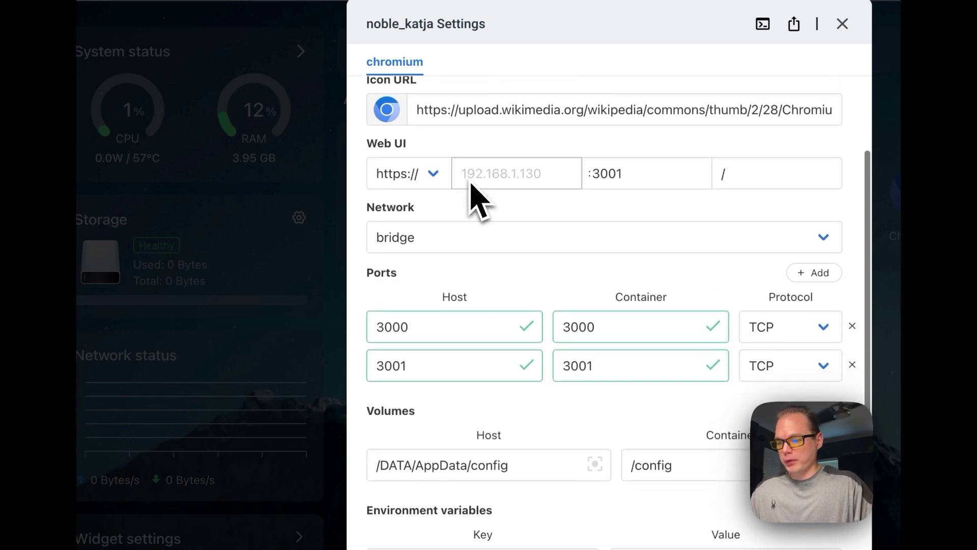
{"action": "scroll", "coordinate": [473, 196], "scroll_direction": "down", "scroll_amount": 4}
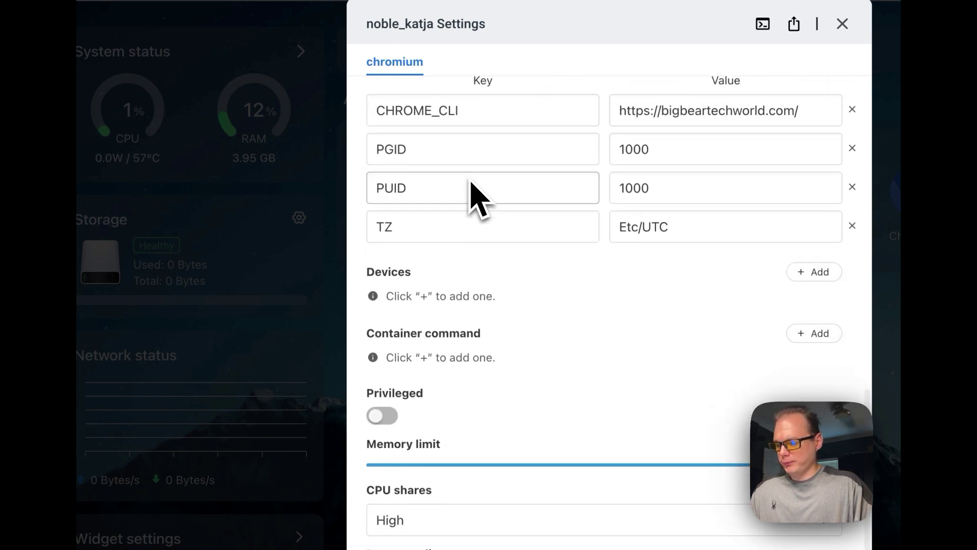
{"action": "scroll", "coordinate": [513, 431], "scroll_direction": "up", "scroll_amount": 10}
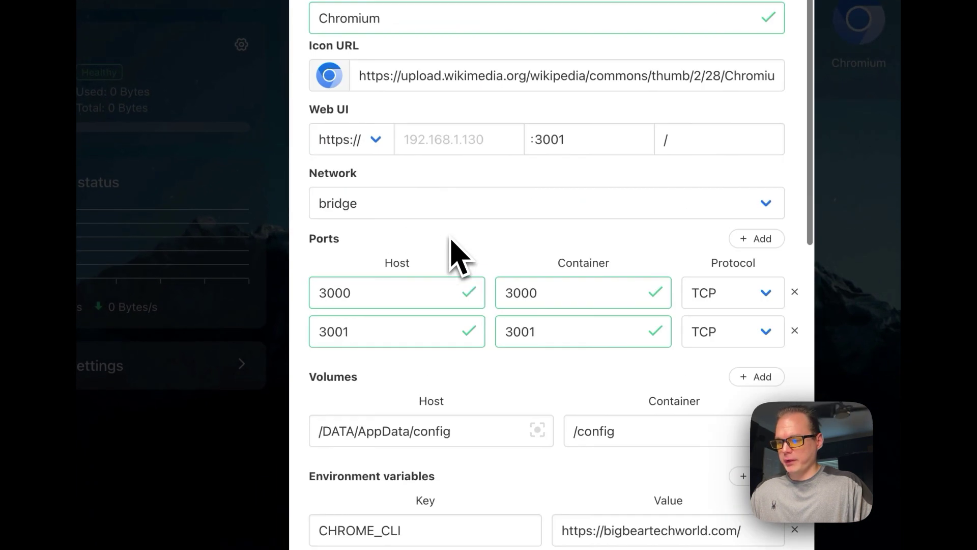
{"action": "scroll", "coordinate": [488, 229], "scroll_direction": "down", "scroll_amount": 10}
{"action": "double_click", "coordinate": [409, 414]}
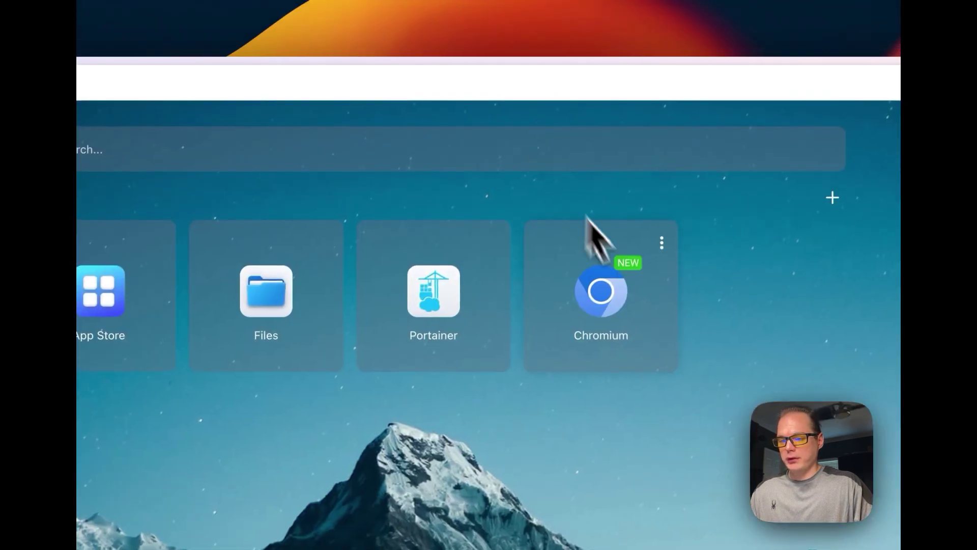
- Run Check then update on the Chromium tile and view its Tips note
{"action": "left_click", "coordinate": [661, 244]}
{"action": "left_click", "coordinate": [631, 356]}
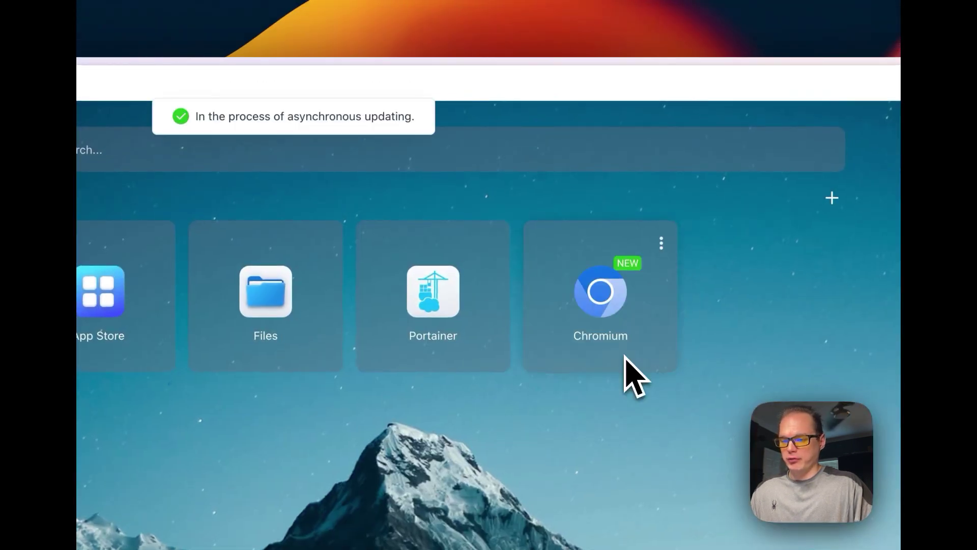
{"action": "left_click", "coordinate": [660, 243]}
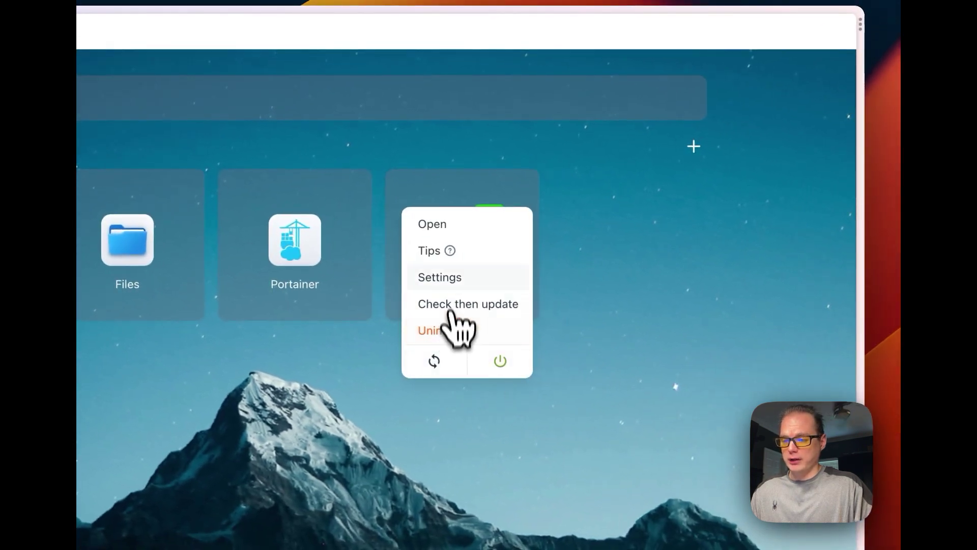
{"action": "left_click", "coordinate": [446, 262]}
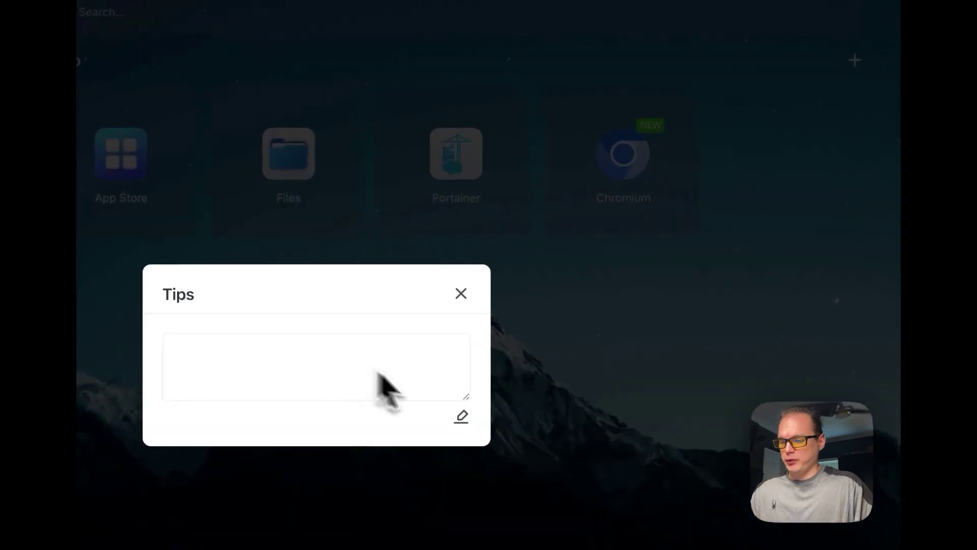
{"action": "left_click", "coordinate": [461, 293]}
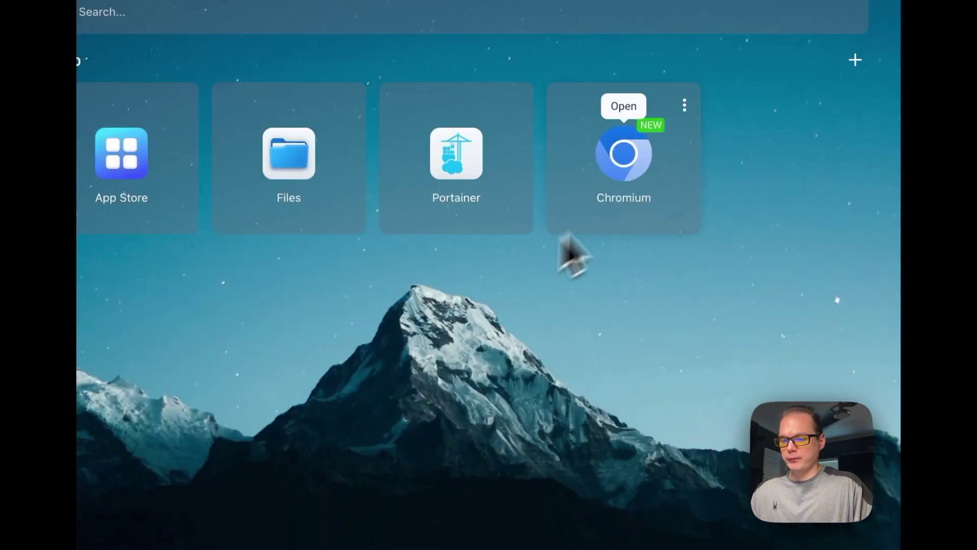
{"action": "left_click", "coordinate": [683, 105]}
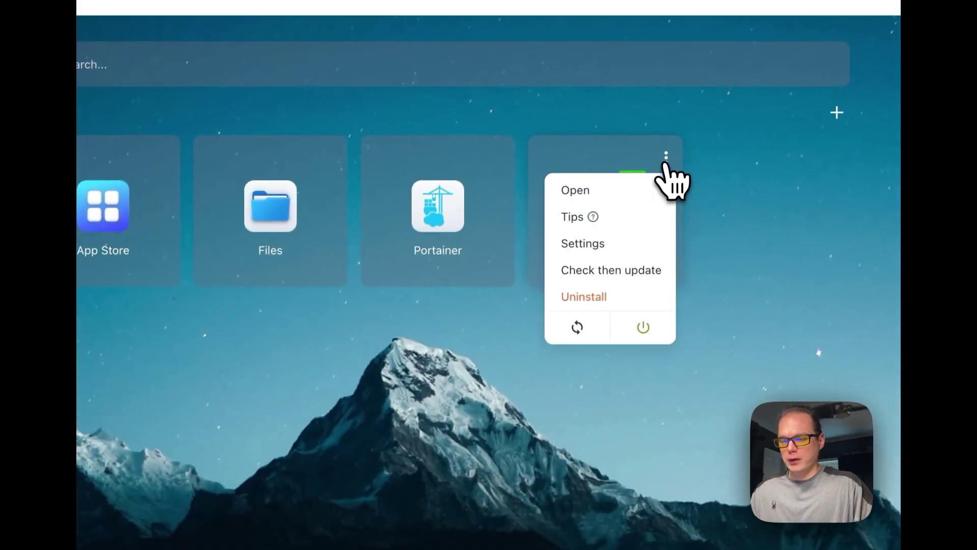
- Open Chromium's web UI, unlock the profile and relaunch, and dismiss Restore pages
{"action": "left_click", "coordinate": [601, 199]}
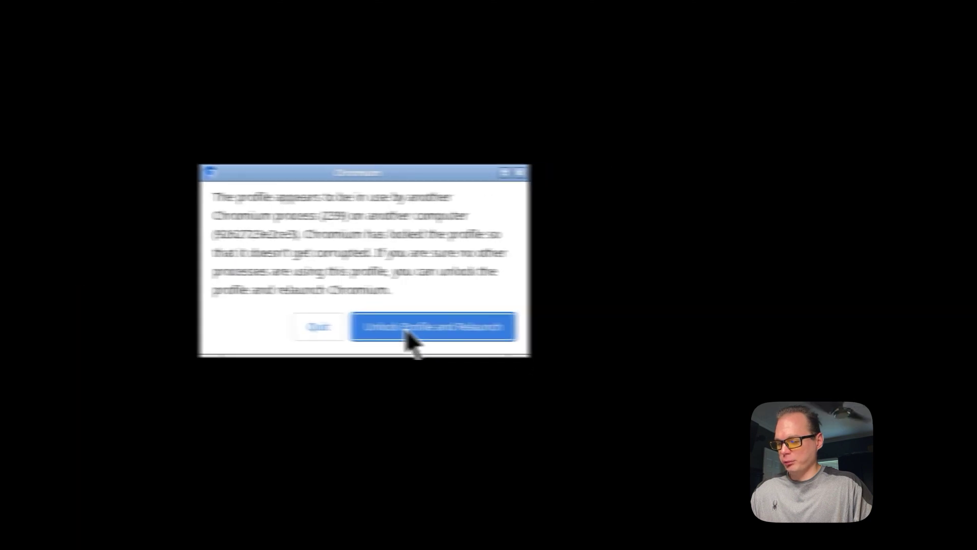
{"action": "left_click", "coordinate": [554, 331]}
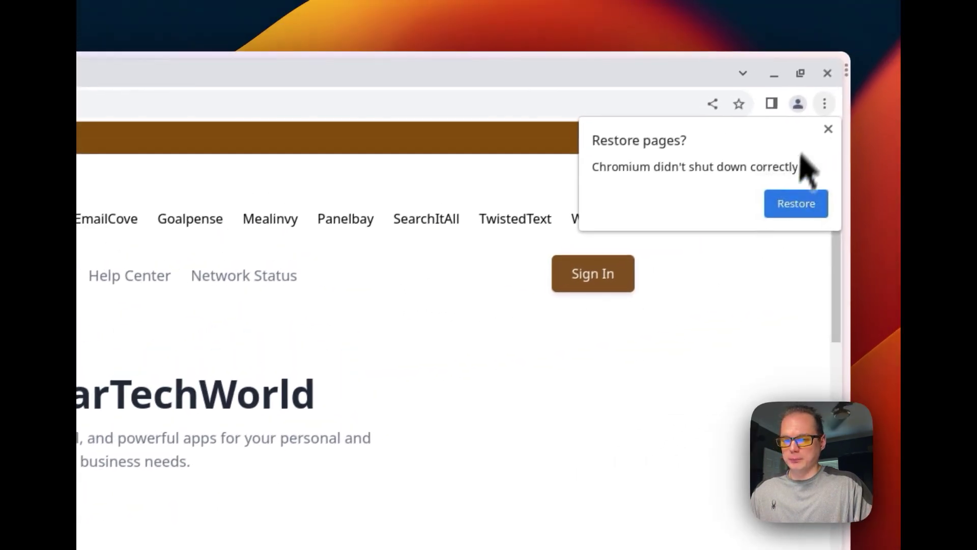
{"action": "left_click", "coordinate": [828, 129]}
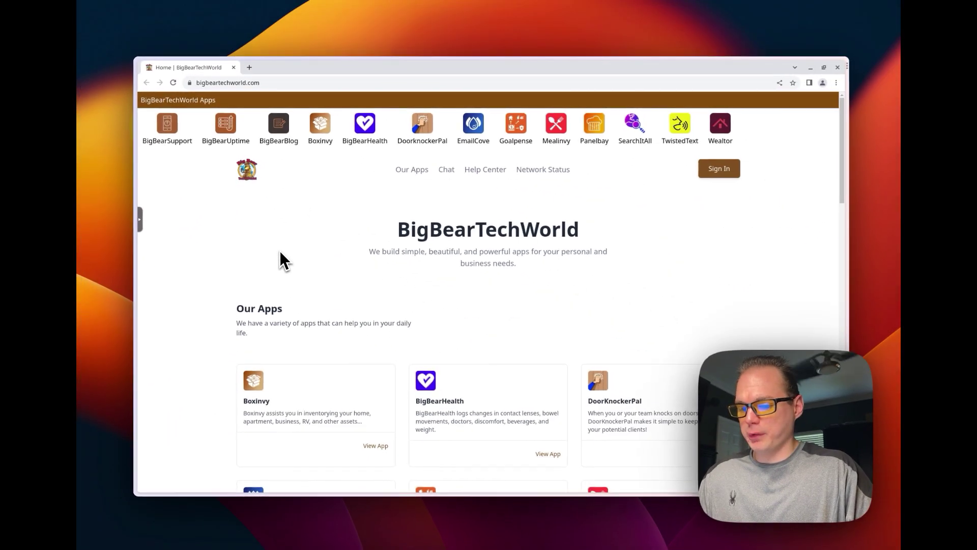
{"action": "scroll", "coordinate": [279, 250], "scroll_direction": "down", "scroll_amount": 15}
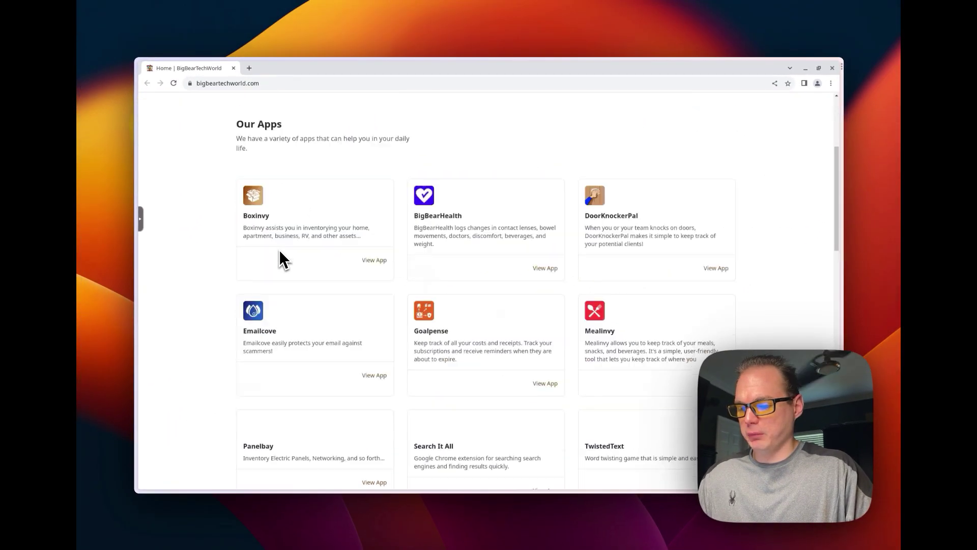
{"action": "scroll", "coordinate": [279, 250], "scroll_direction": "up", "scroll_amount": 15}
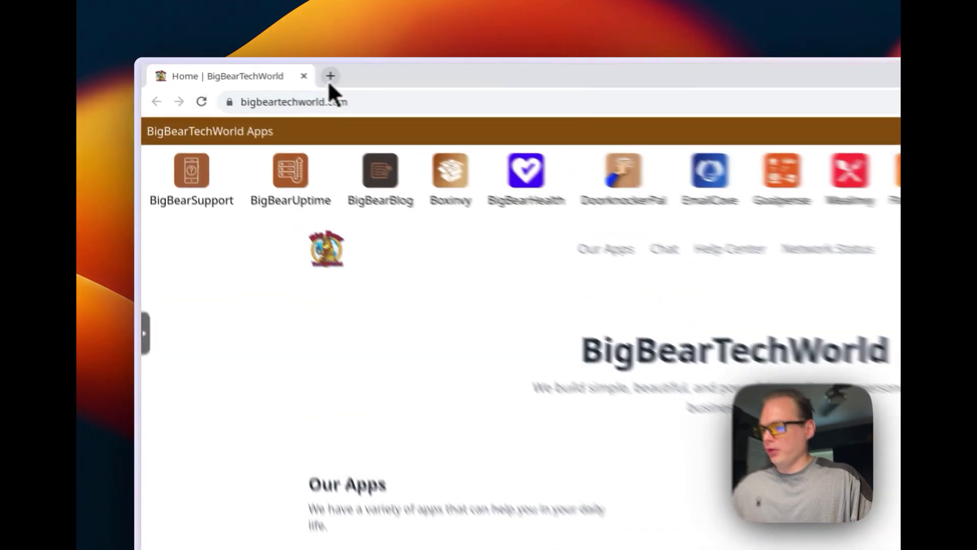
- Load google.com in a new browser tab
{"action": "left_click", "coordinate": [249, 68]}
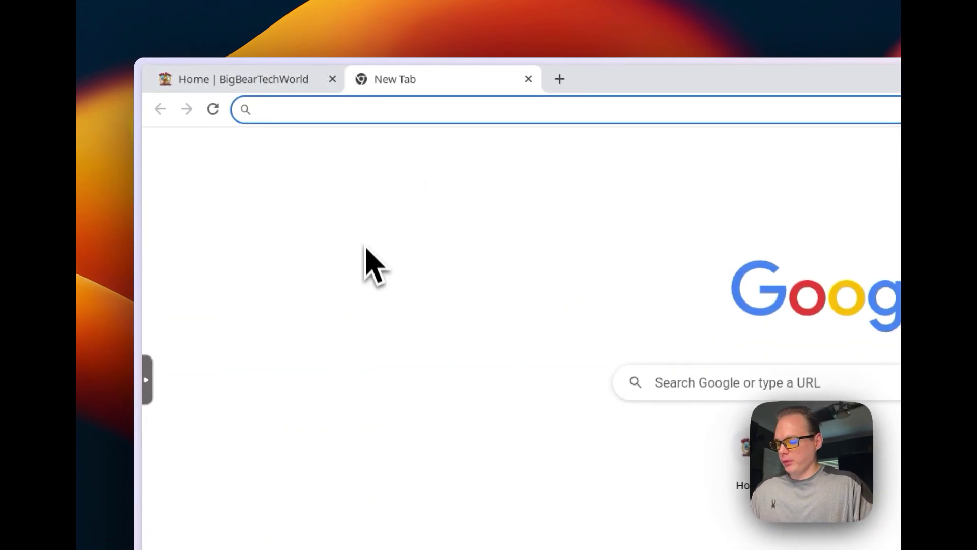
{"action": "type", "text": "google"}
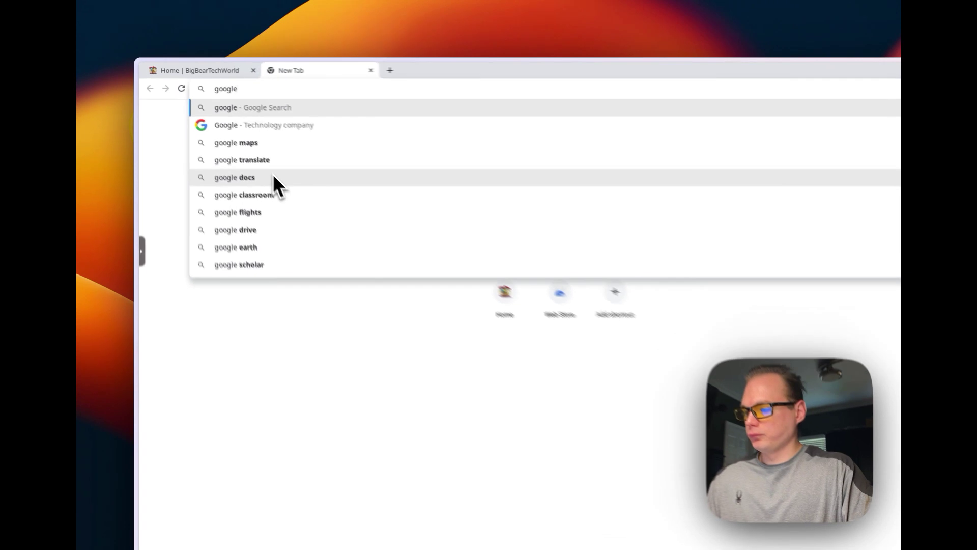
{"action": "type", "text": ".com"}
{"action": "key", "text": "Return"}
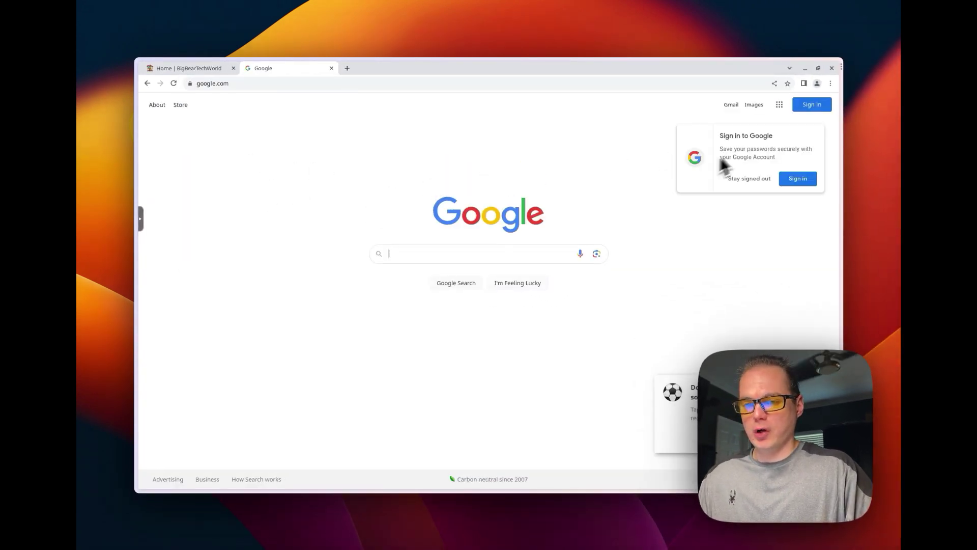
- Open and close Chromium's settings, then bring up the KasmVNC control panel
{"action": "left_click", "coordinate": [830, 83]}
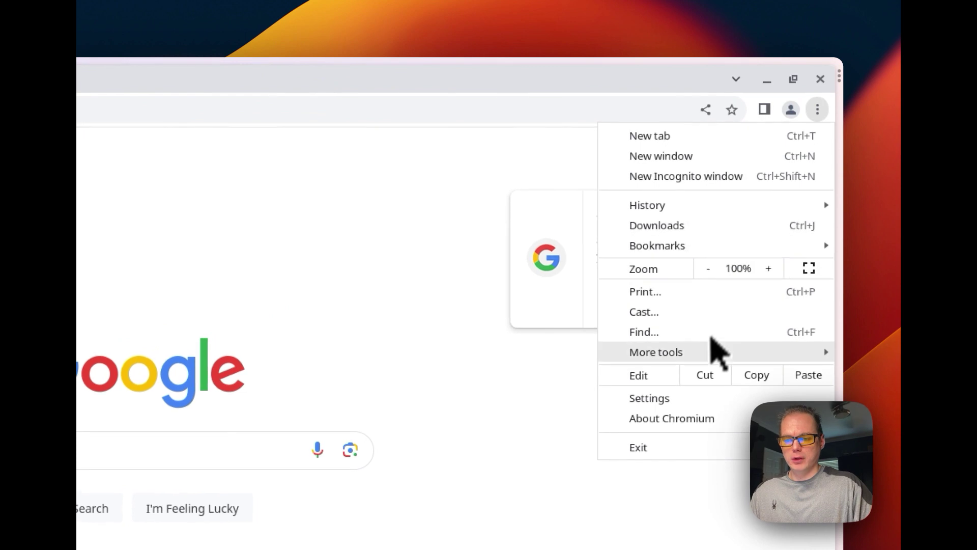
{"action": "mouse_move", "coordinate": [705, 351]}
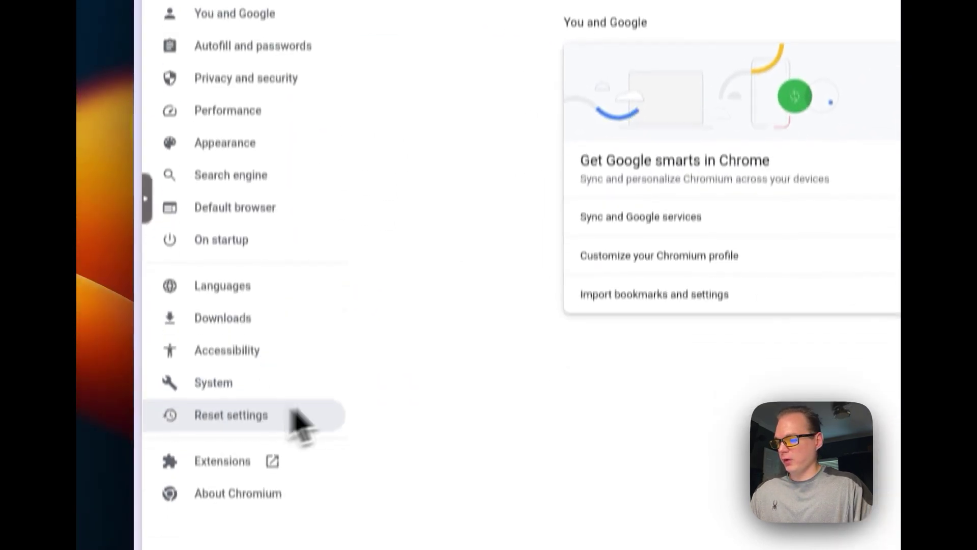
{"action": "left_click", "coordinate": [718, 1]}
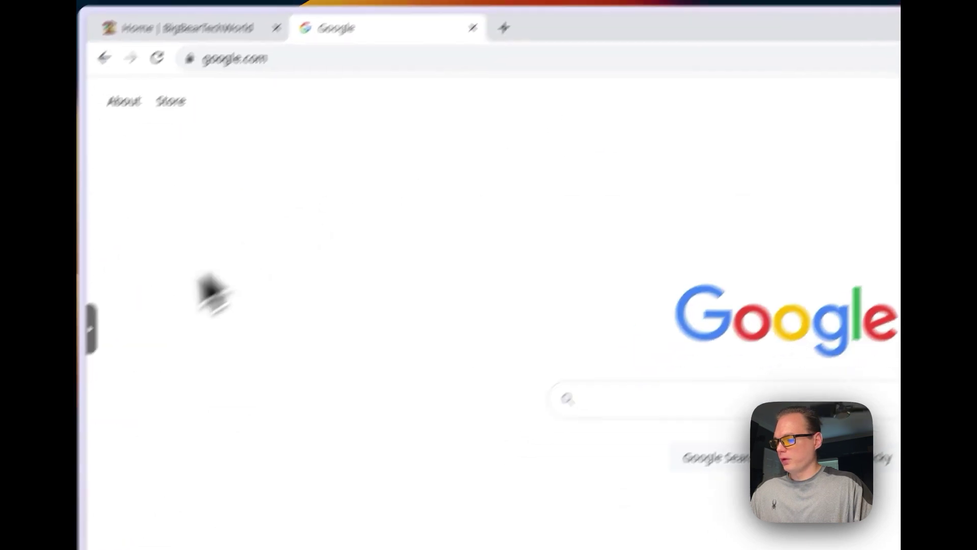
{"action": "left_click", "coordinate": [153, 297]}
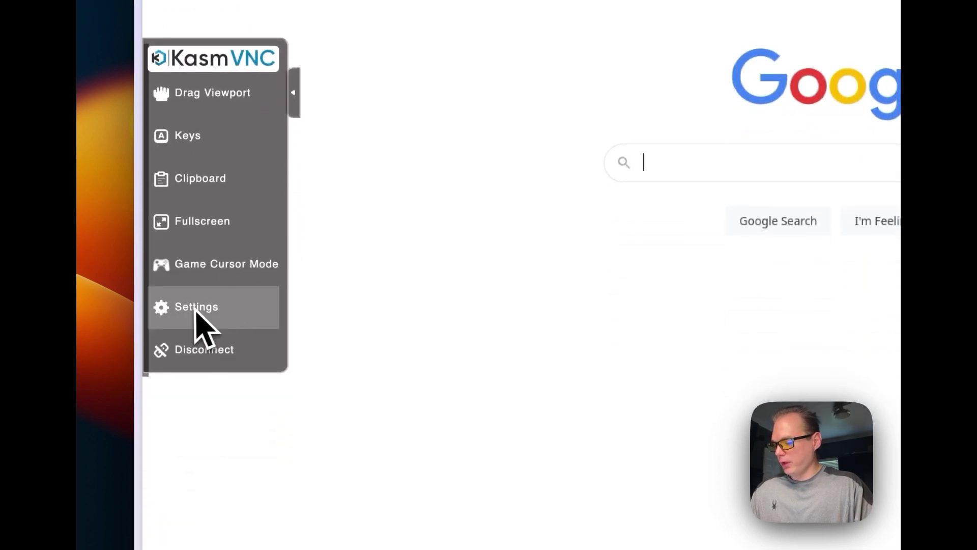
- Show the KasmVNC Settings panel with its toggles and Remote Resizing scaling mode
{"action": "left_click", "coordinate": [196, 308]}
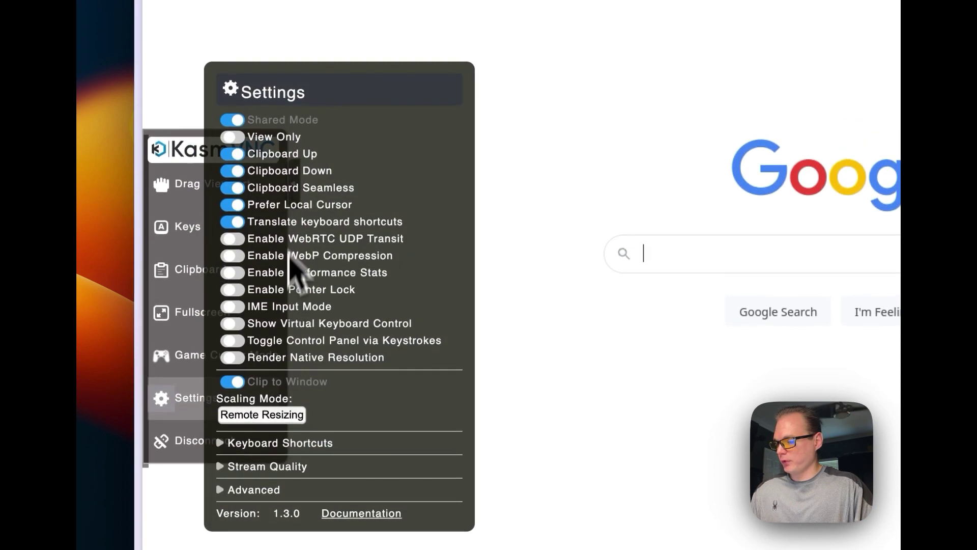